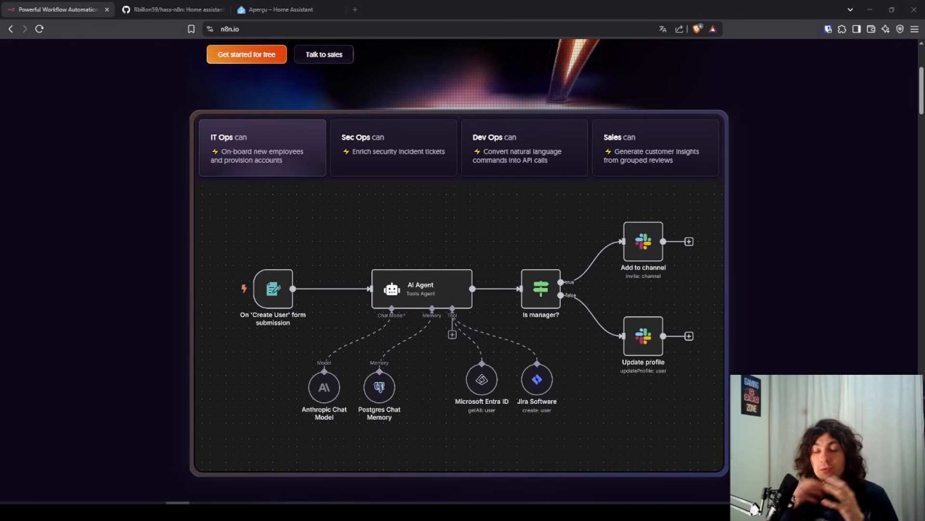
Open the repository manager of the add-on store from the Home Assistant settings.
scroll(311, 147, "down", 1)
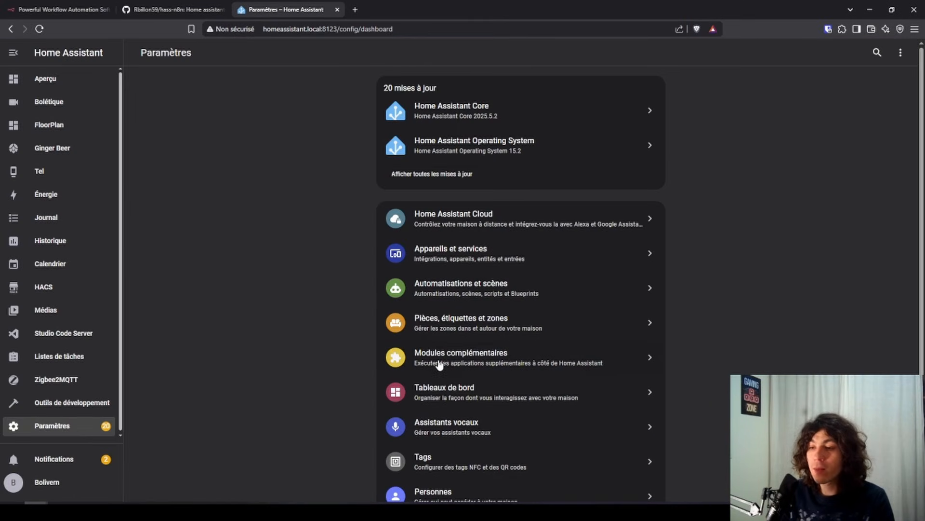
left_click(432, 359)
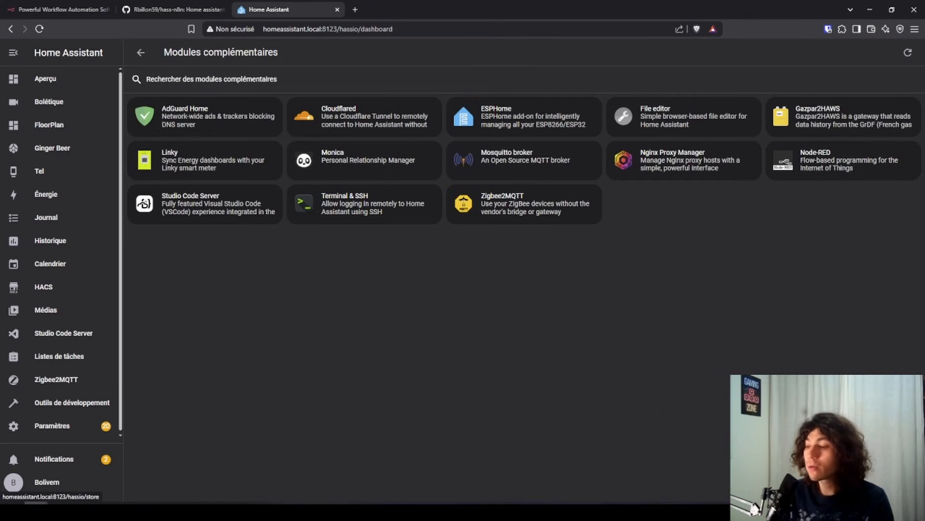
left_click(839, 482)
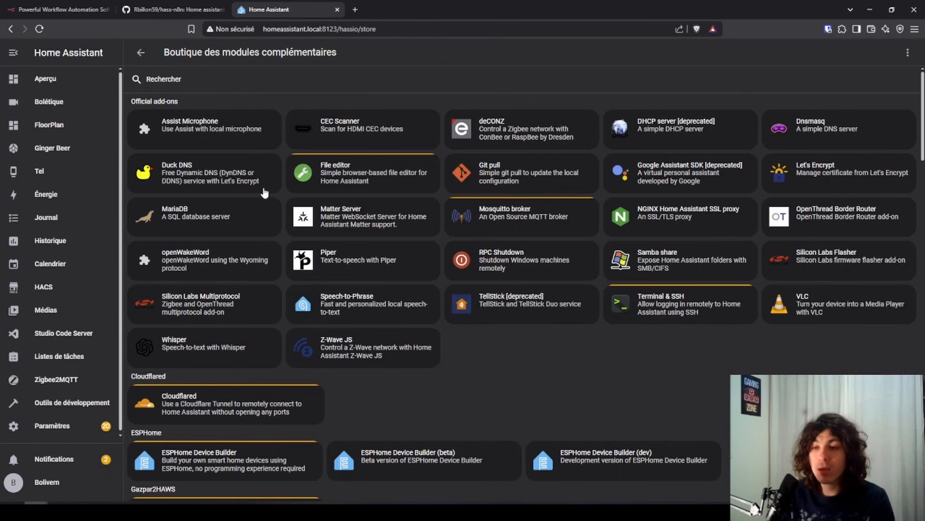
left_click(908, 52)
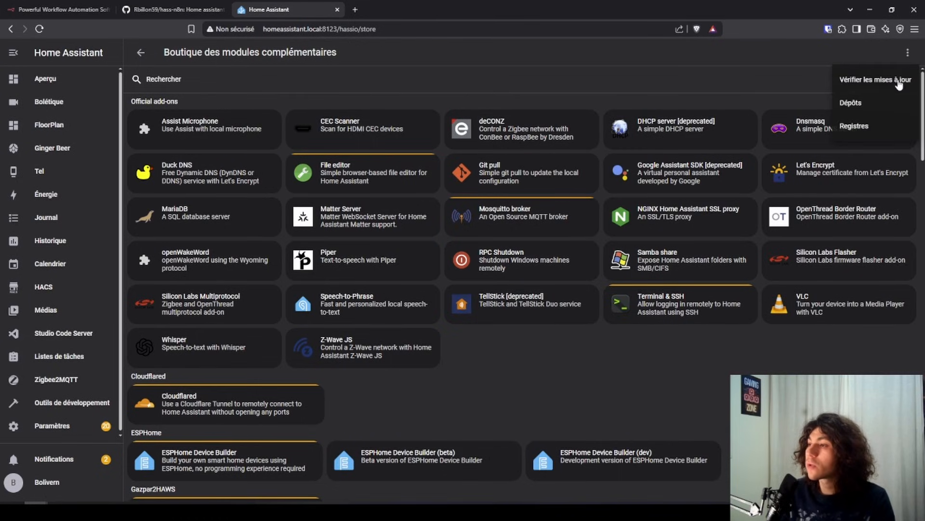
left_click(884, 103)
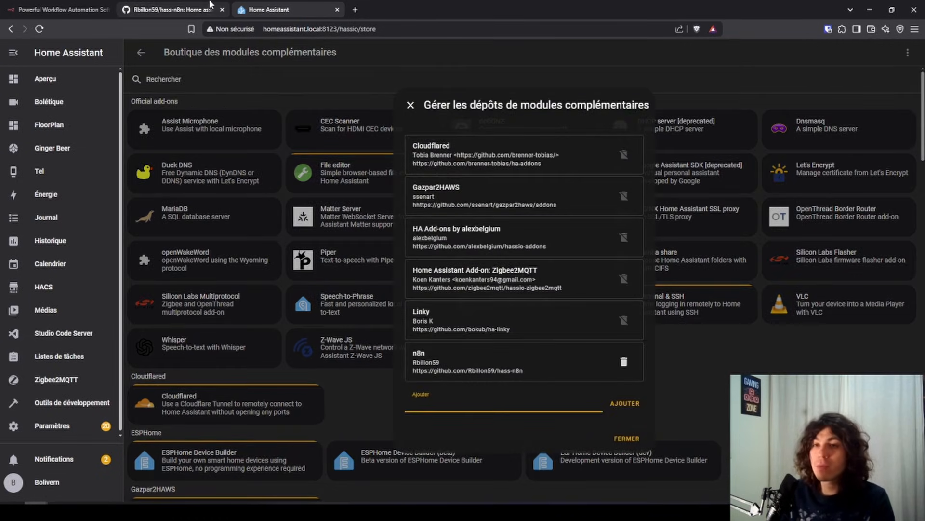
Check the hass-n8n repository address in the GitHub README against the add-on repositories list, and close the list.
left_click(172, 9)
scroll(325, 250, "down", 7)
left_click_drag(328, 341, 163, 344)
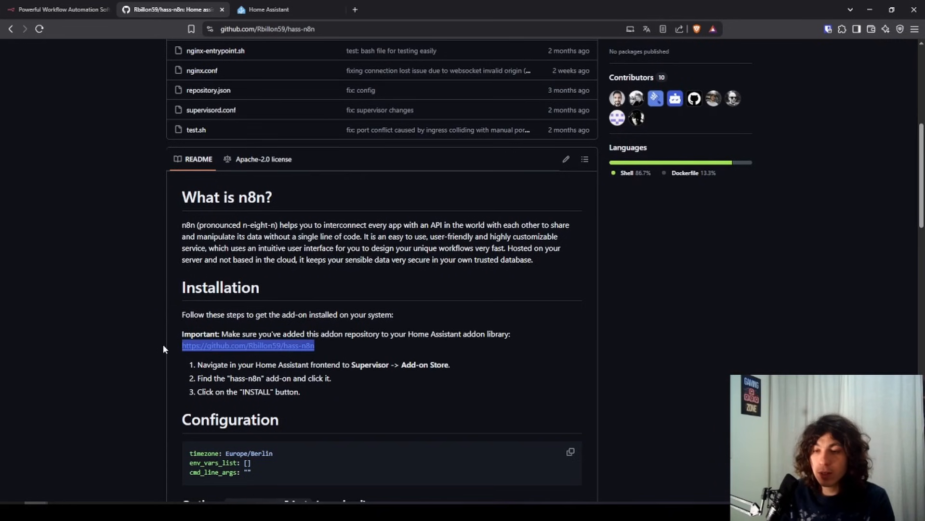
left_click(269, 9)
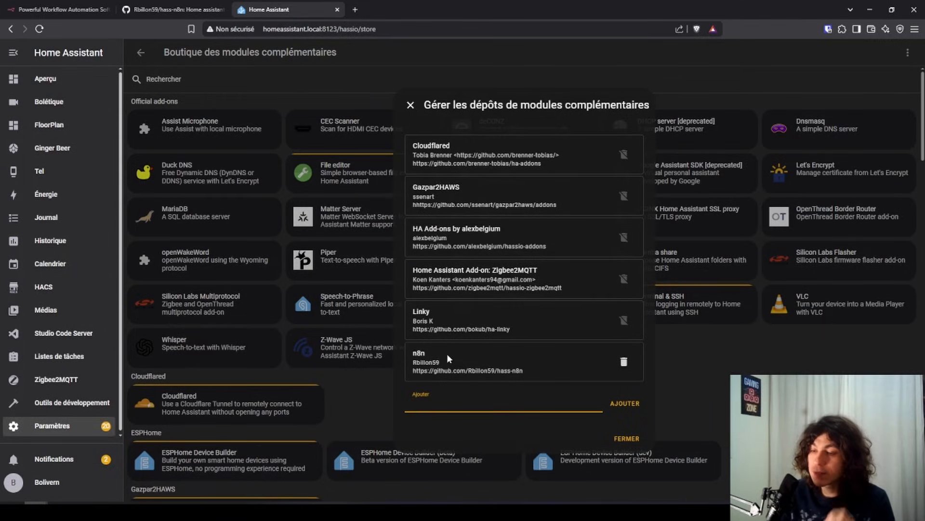
left_click(625, 440)
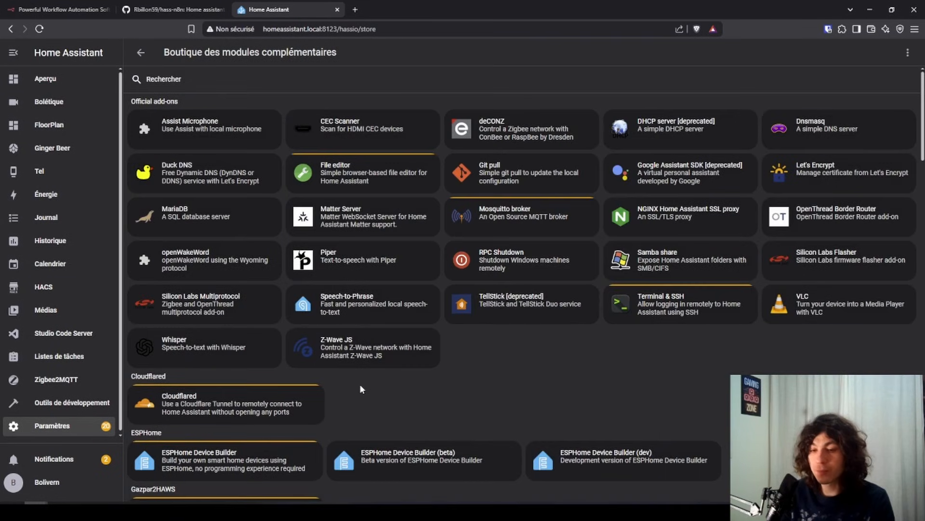
Search the add-on store for "n8n" and open the n8n add-on's page.
scroll(360, 373, "down", 15)
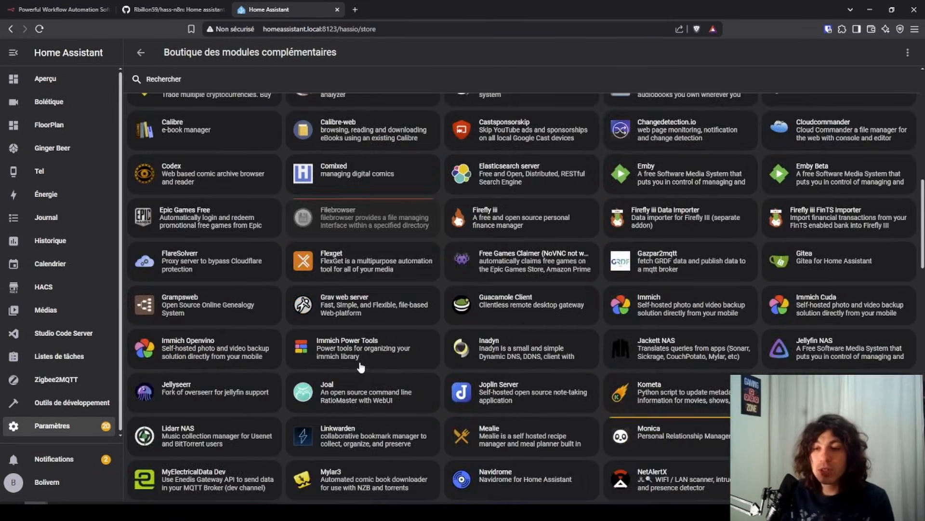
scroll(361, 372, "down", 10)
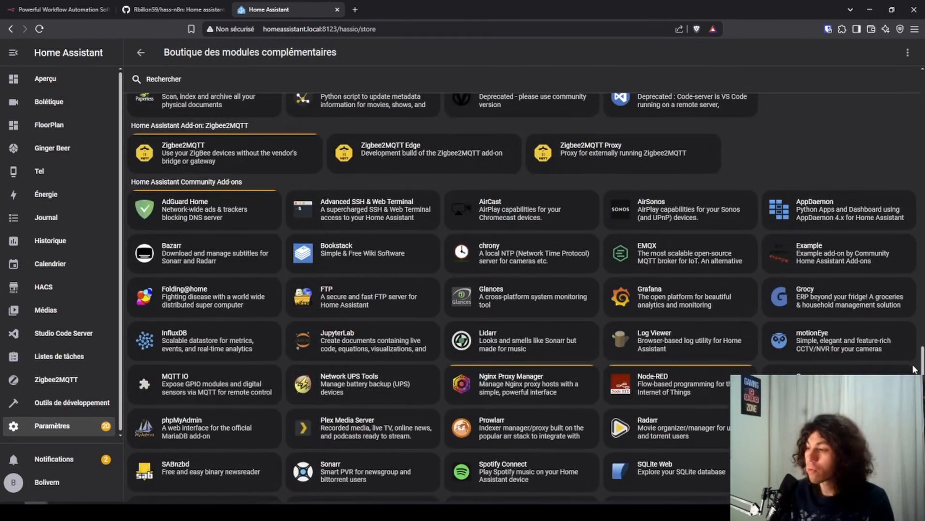
left_click_drag(922, 367, 923, 86)
left_click(214, 81)
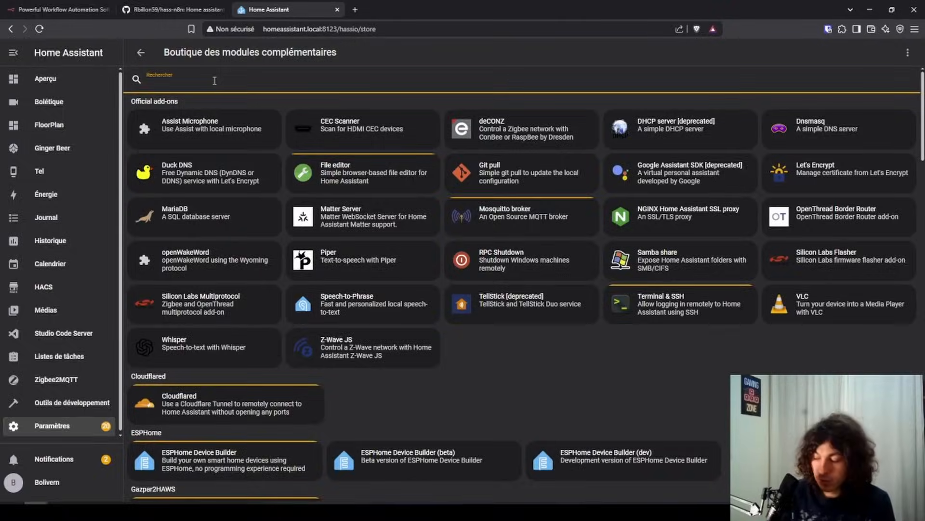
type("n8n")
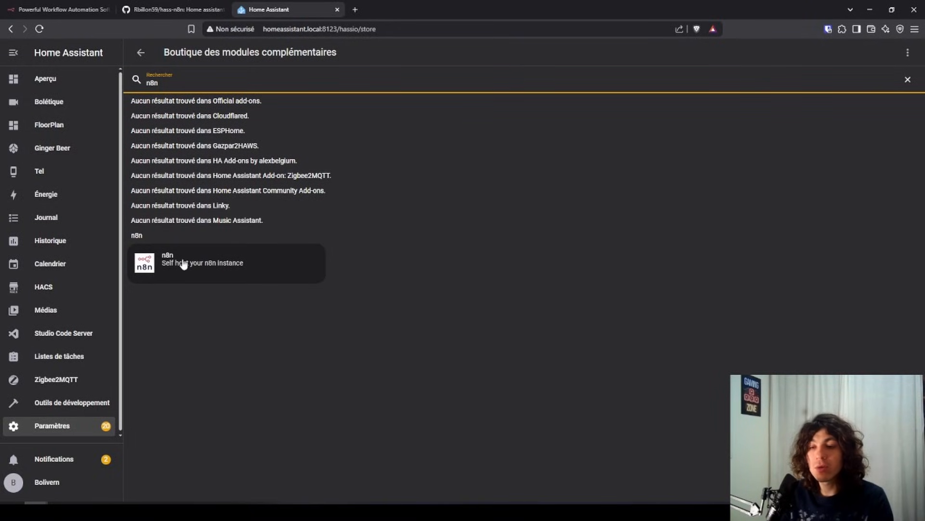
left_click(181, 277)
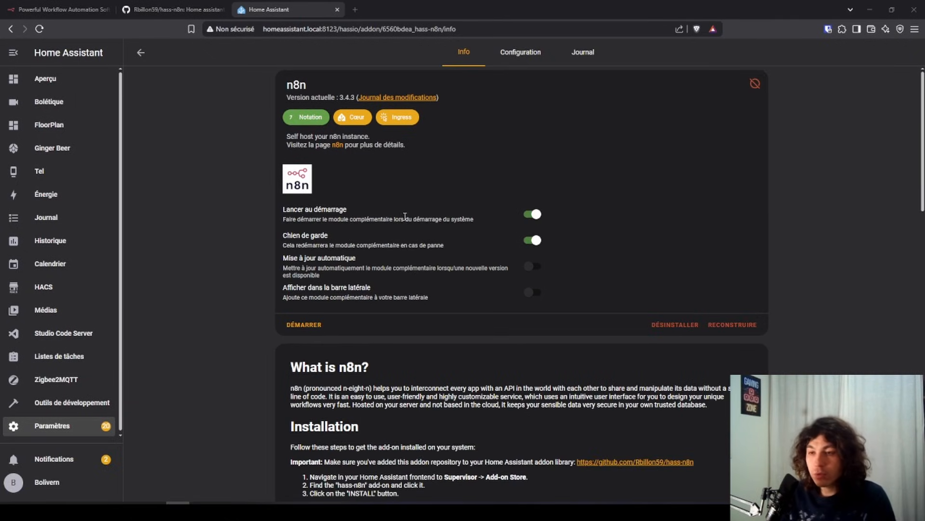
Read the add-on's env_vars_list documentation and open the linked n8n environment variables page.
scroll(411, 218, "down", 1)
scroll(432, 225, "down", 6)
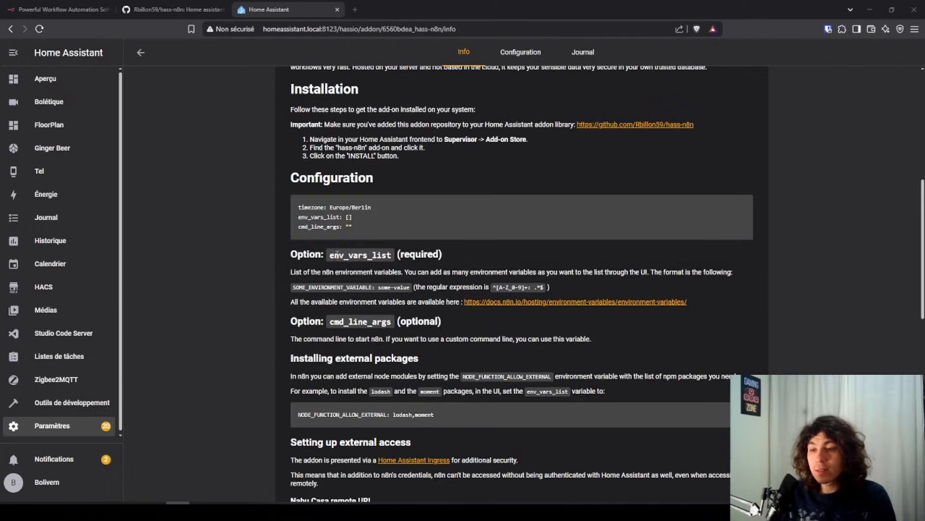
left_click_drag(330, 254, 383, 265)
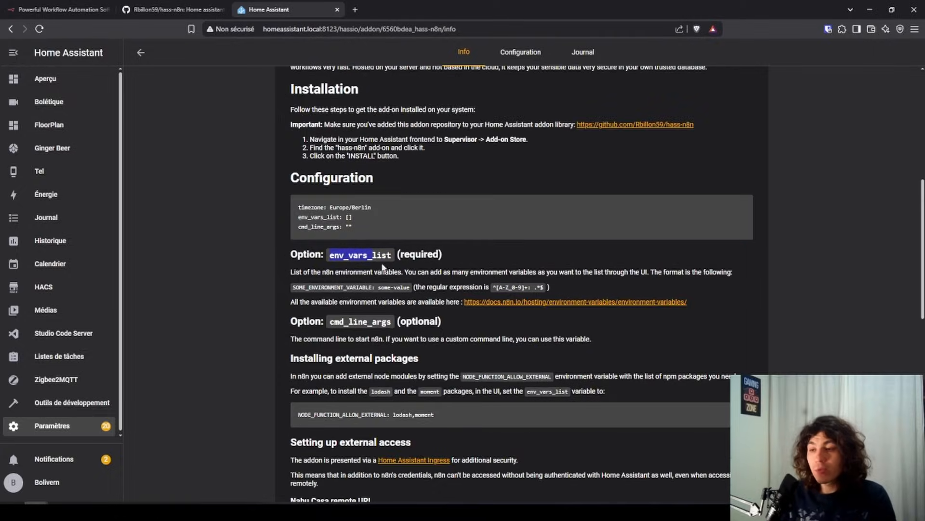
left_click(514, 304)
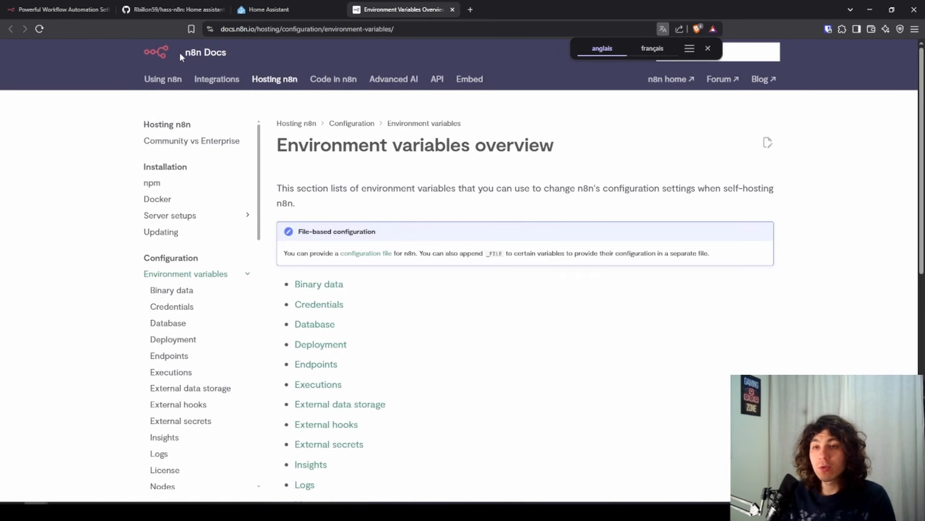
Examine the n8n environment variable categories, including the Binary data variables, and return to the overview.
scroll(367, 188, "down", 9)
scroll(366, 167, "up", 7)
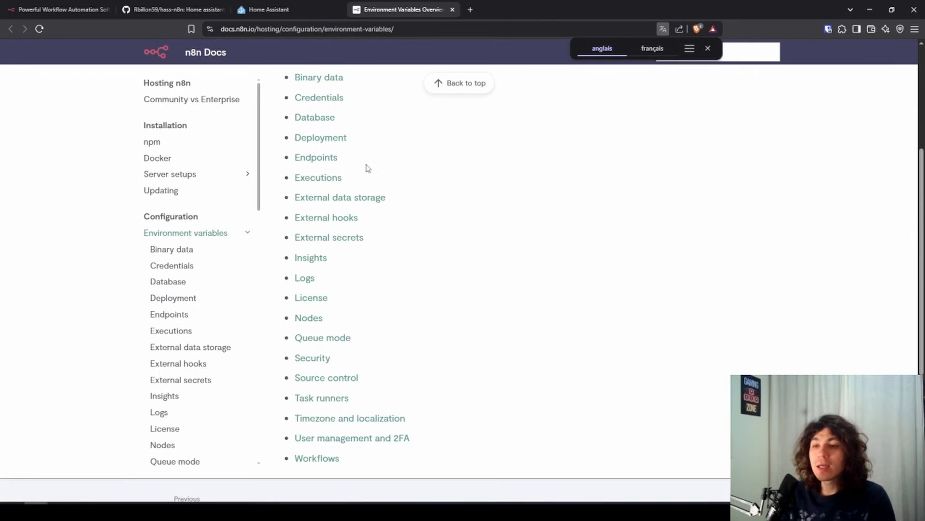
left_click(326, 197)
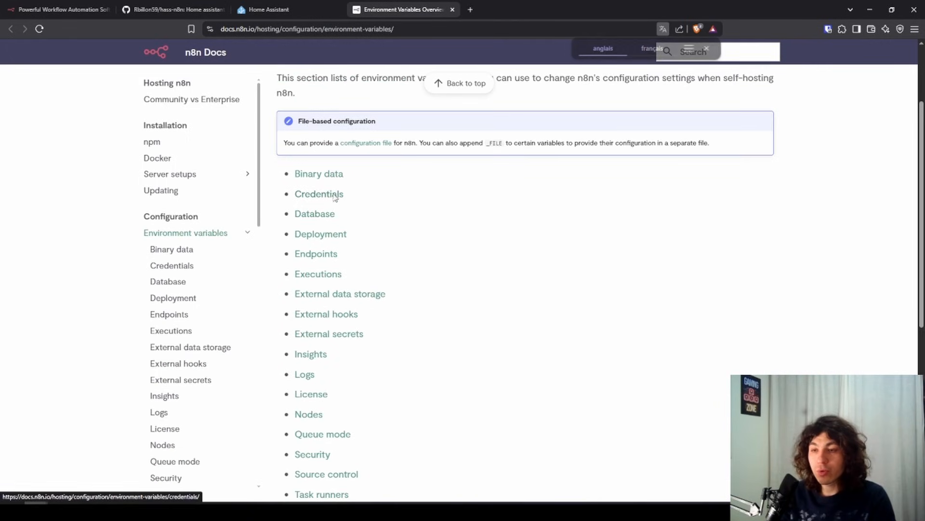
key("alt+Left")
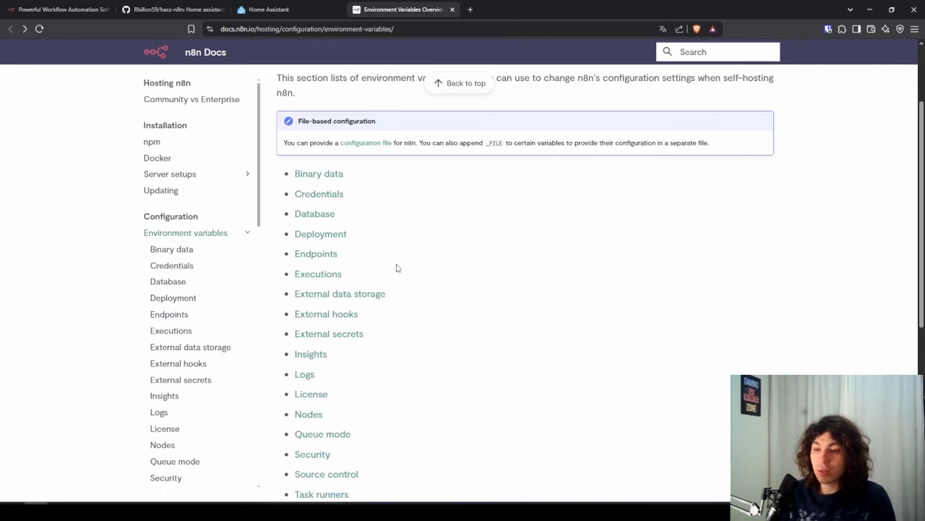
left_click(326, 176)
scroll(370, 226, "down", 5)
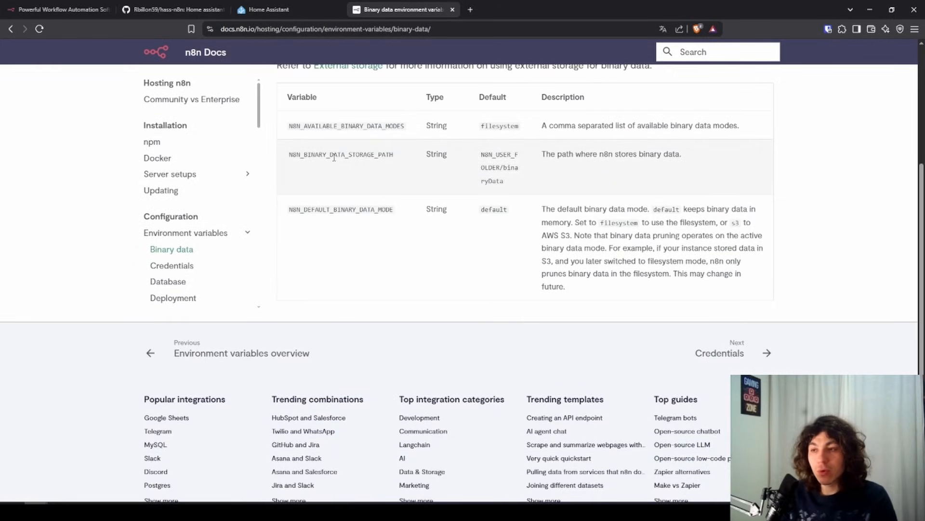
key("alt+Left")
Switch back to the n8n add-on page in Home Assistant and examine the format of an environment variable entry.
left_click(285, 14)
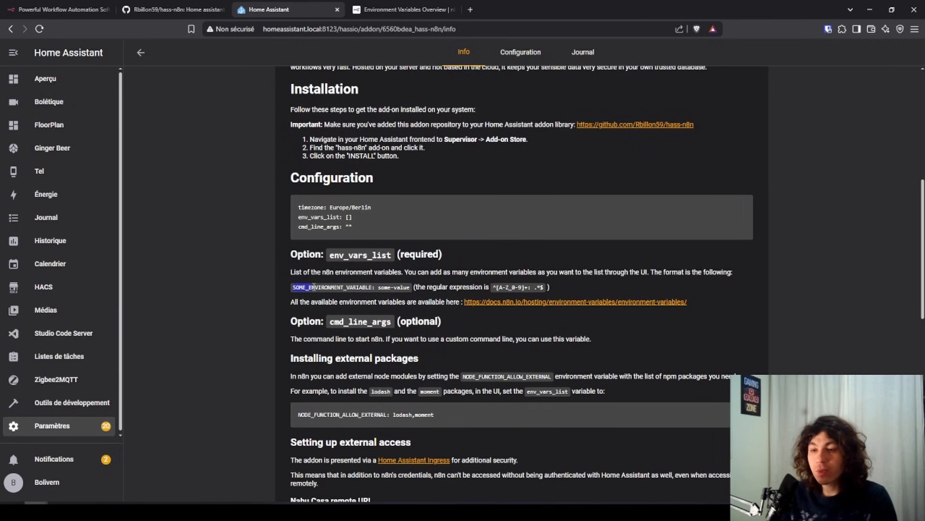
left_click_drag(379, 287, 405, 287)
left_click(409, 288)
scroll(699, 333, "up", 7)
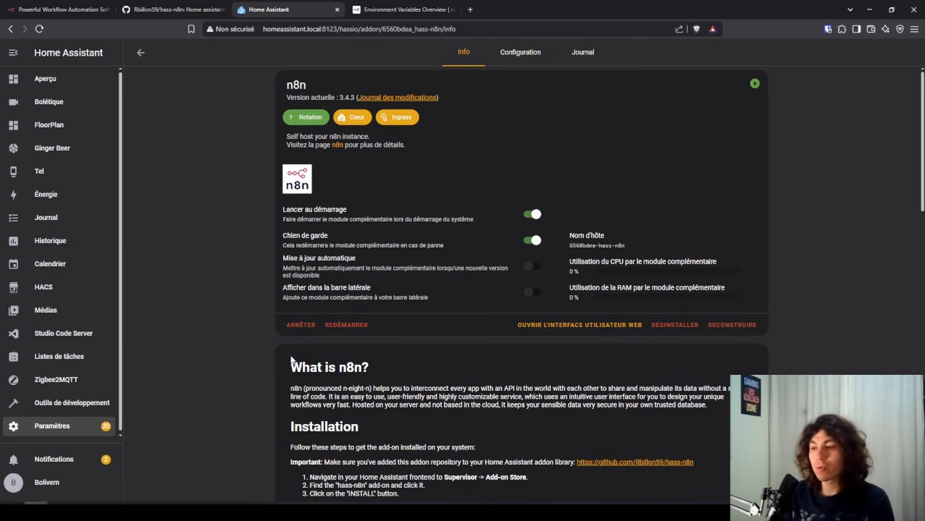
Open the n8n add-on's web interface and start a new workflow from scratch.
left_click(533, 325)
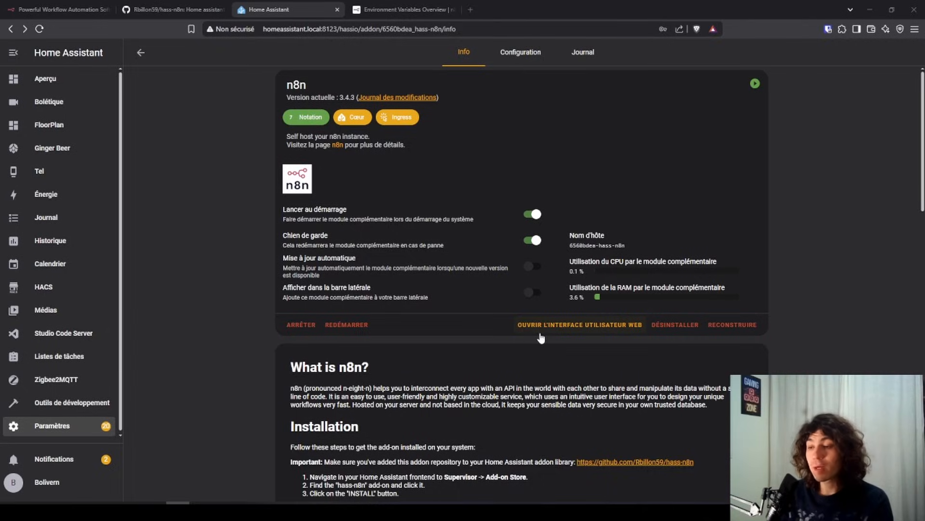
left_click(569, 328)
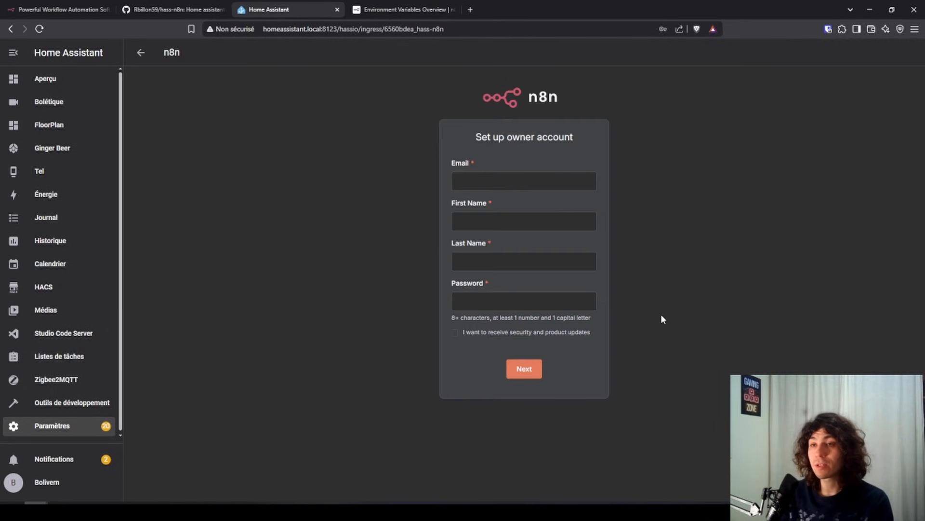
left_click_drag(362, 28, 381, 33)
left_click(353, 151)
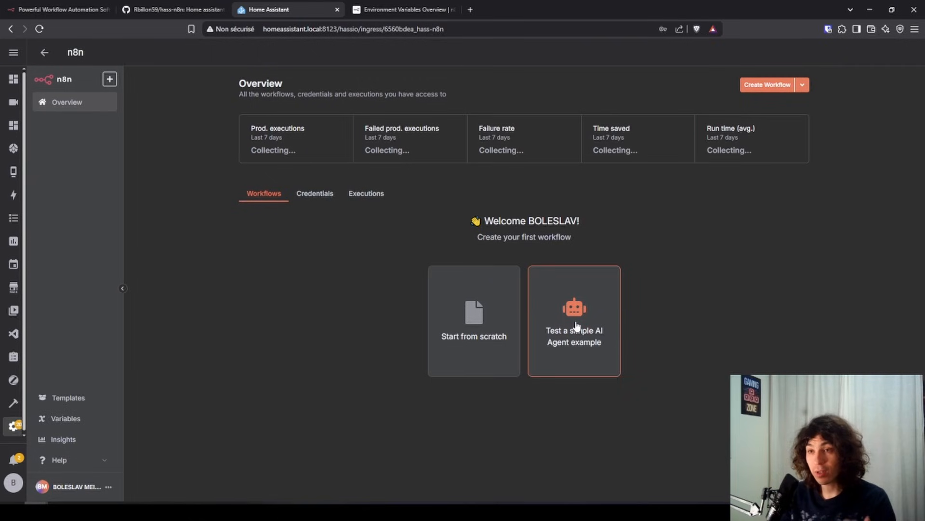
left_click(476, 340)
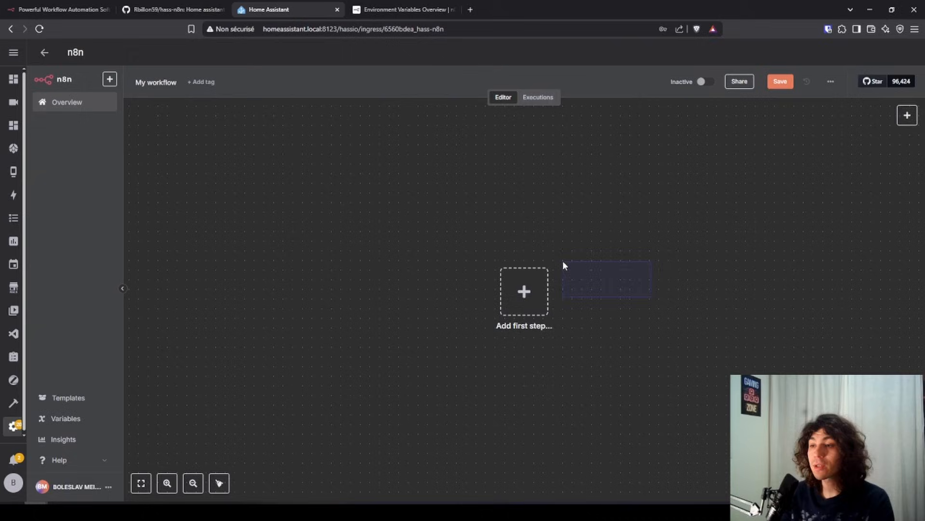
left_click_drag(563, 261, 569, 259)
left_click_drag(600, 250, 643, 232)
left_click_drag(512, 234, 501, 235)
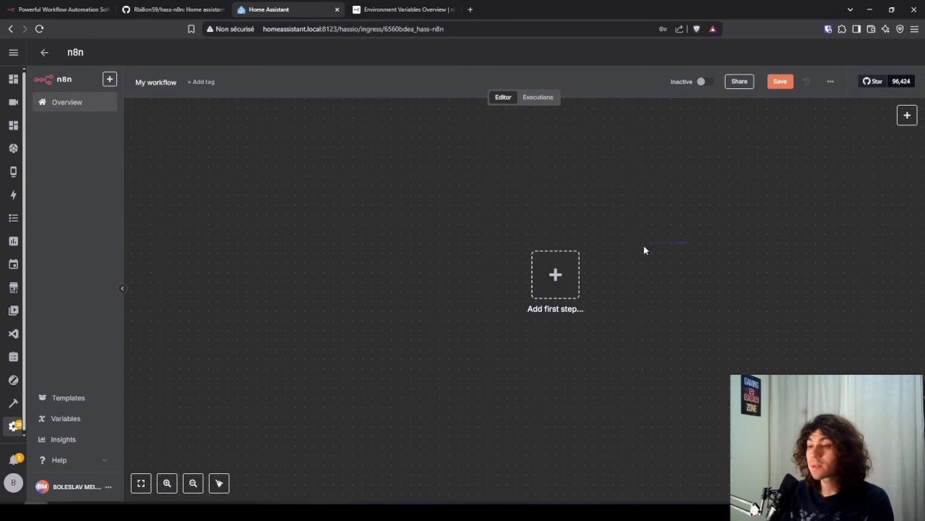
left_click(555, 274)
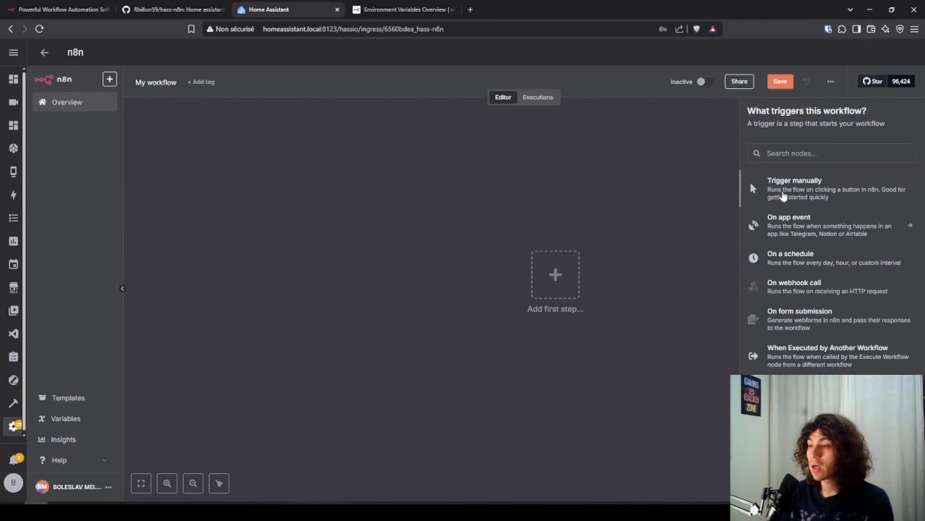
left_click(794, 188)
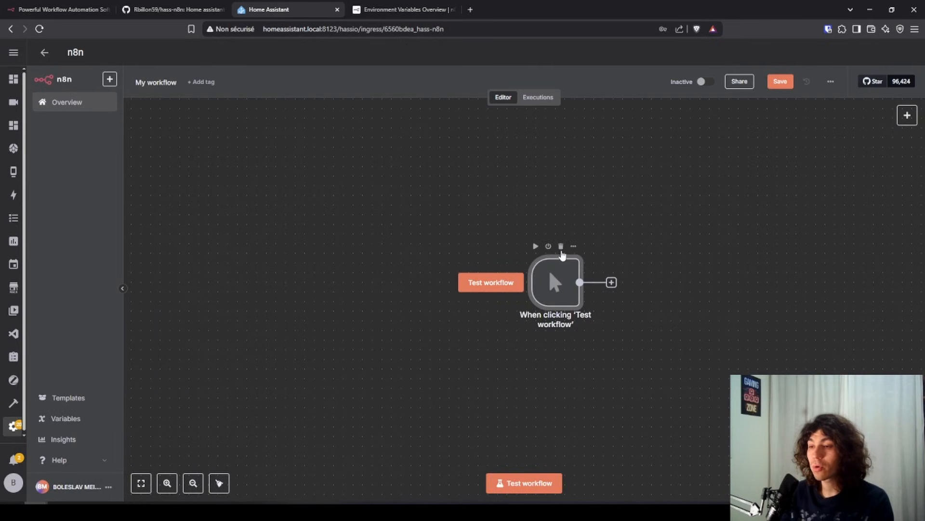
left_click(561, 247)
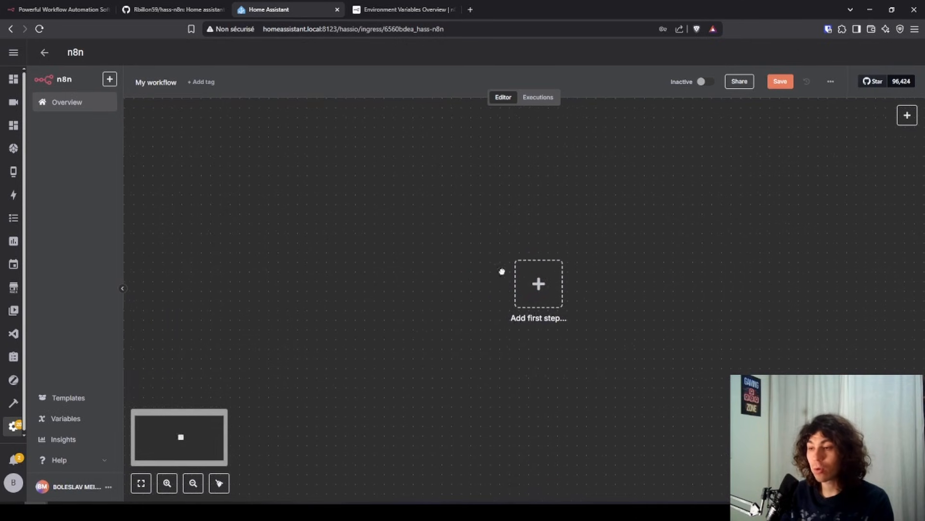
Add a manual trigger as the workflow's first step.
left_click(570, 294)
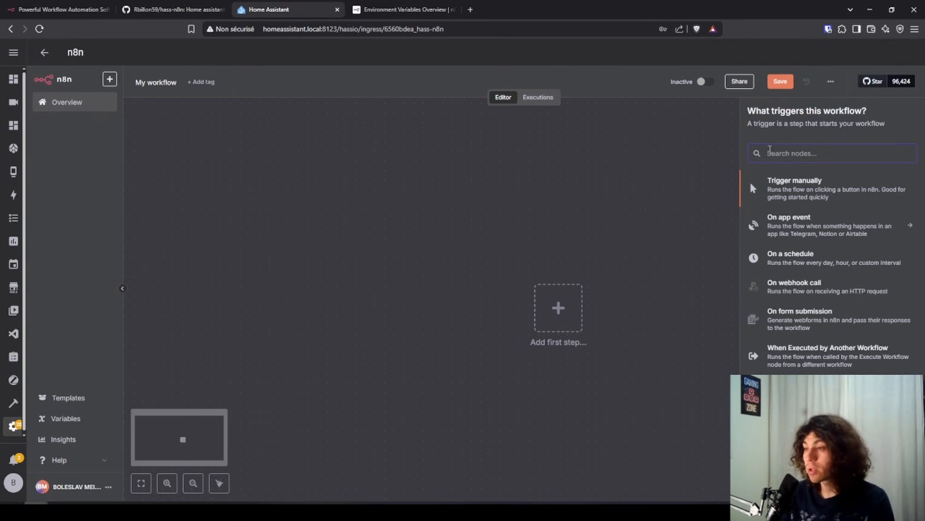
left_click(790, 195)
Add a Home Assistant node for getting many states after the manual trigger.
mouse_move(554, 319)
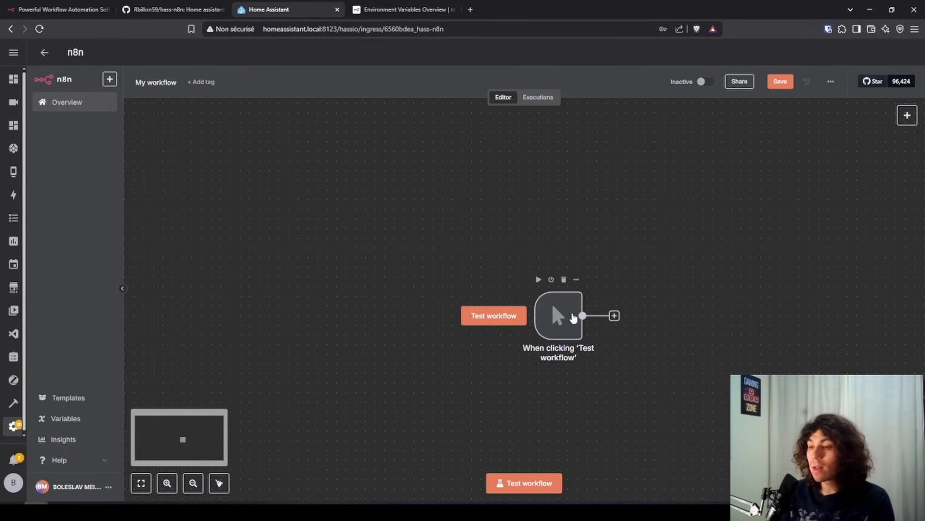
left_click(615, 316)
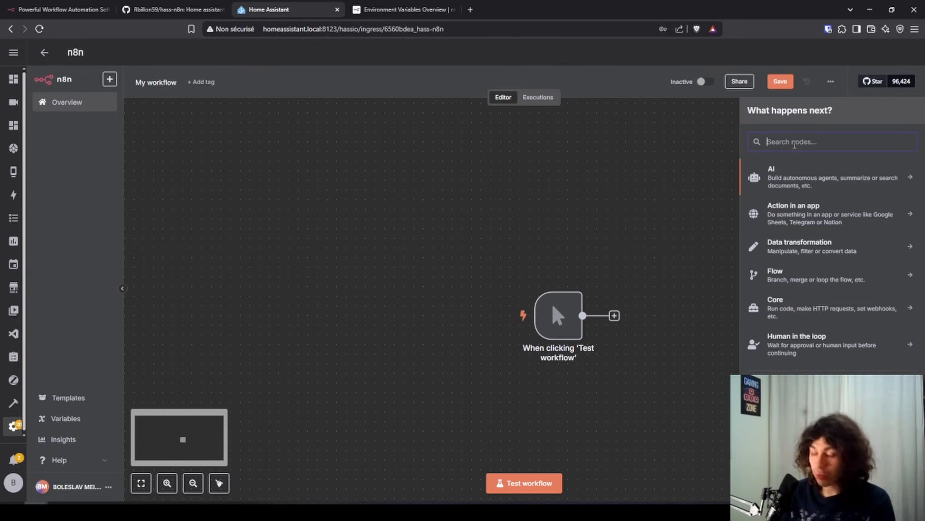
type("home")
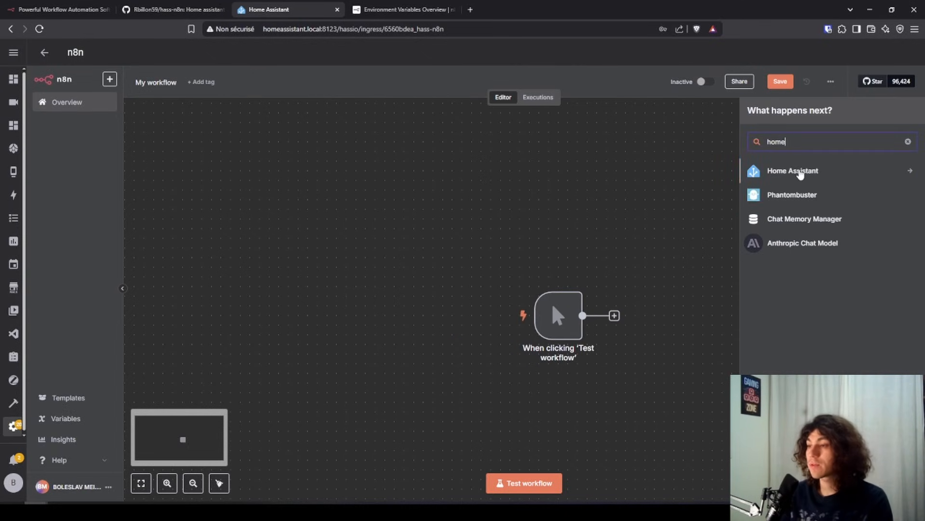
key("BackSpace")
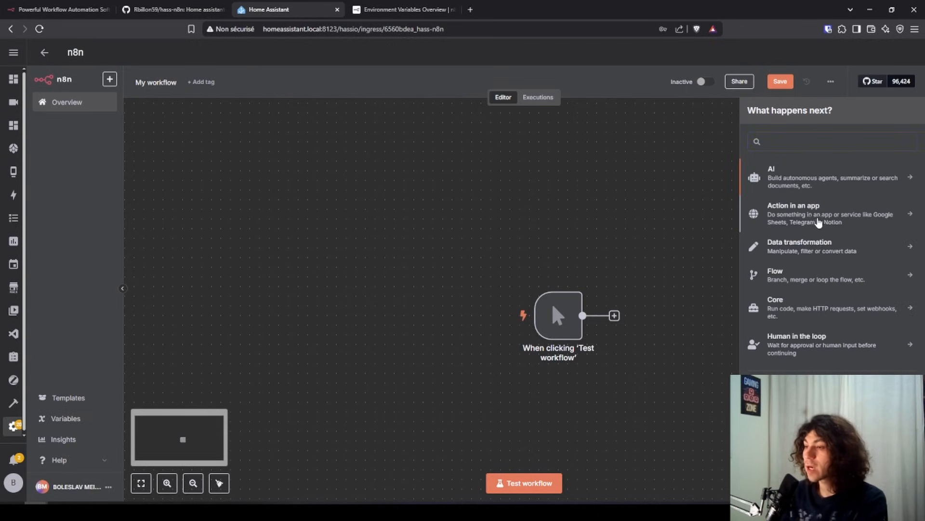
left_click(815, 218)
scroll(877, 206, "down", 20)
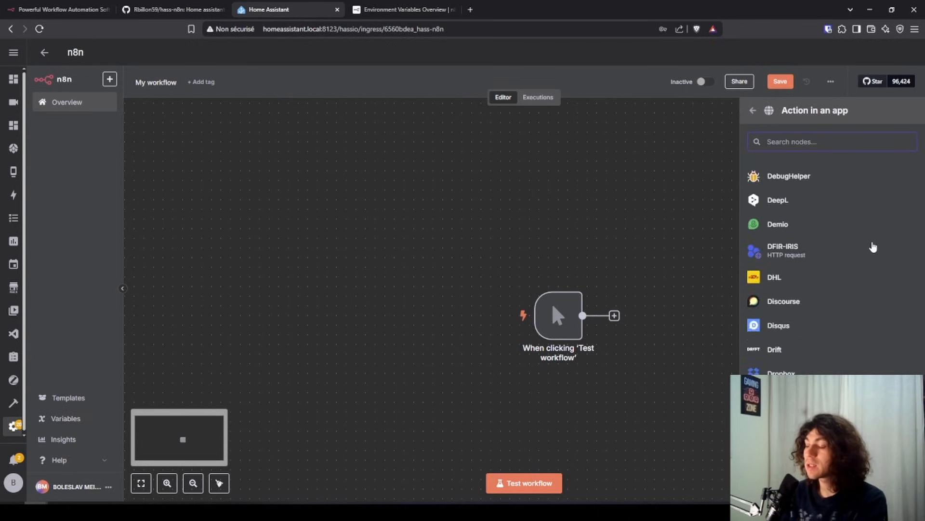
scroll(870, 247, "down", 20)
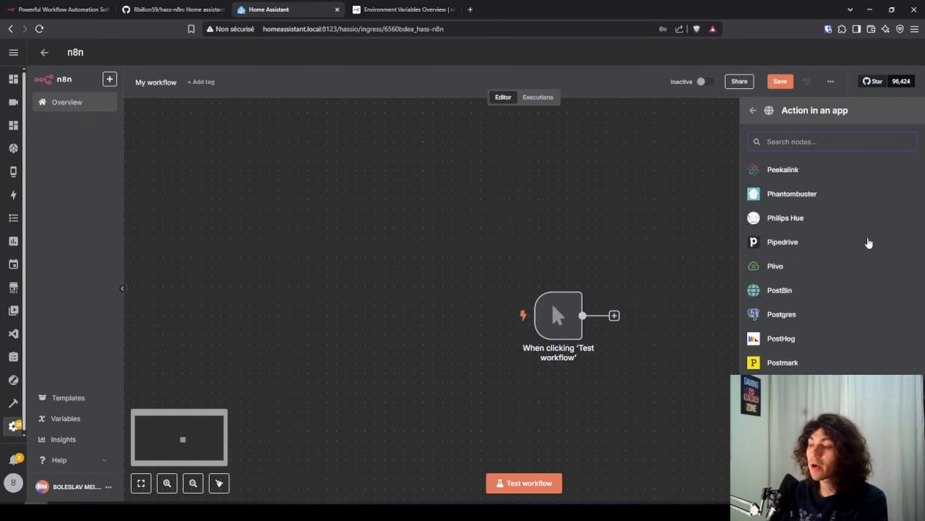
type("home")
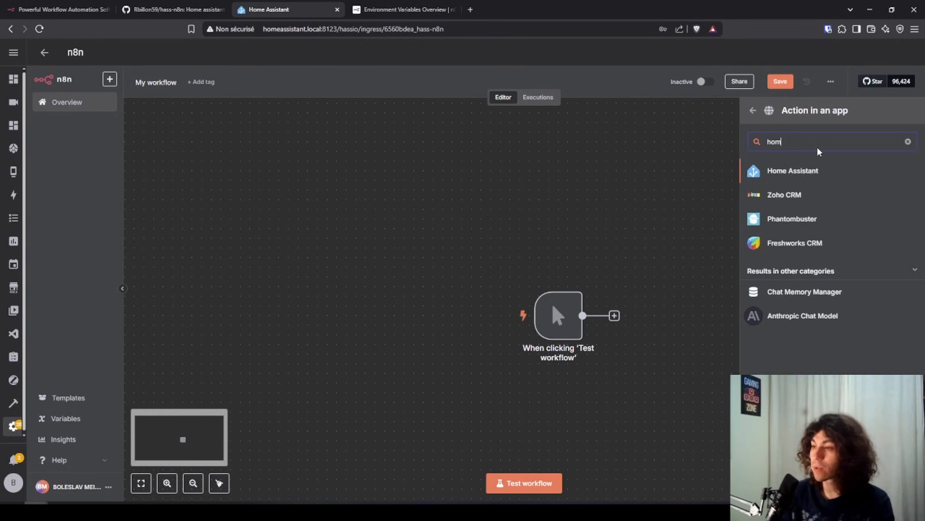
left_click(816, 170)
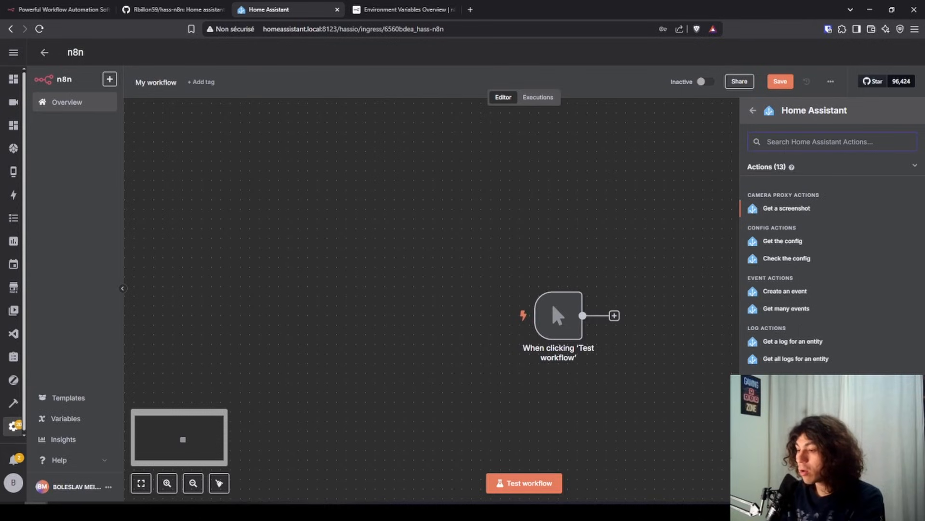
left_click(791, 476)
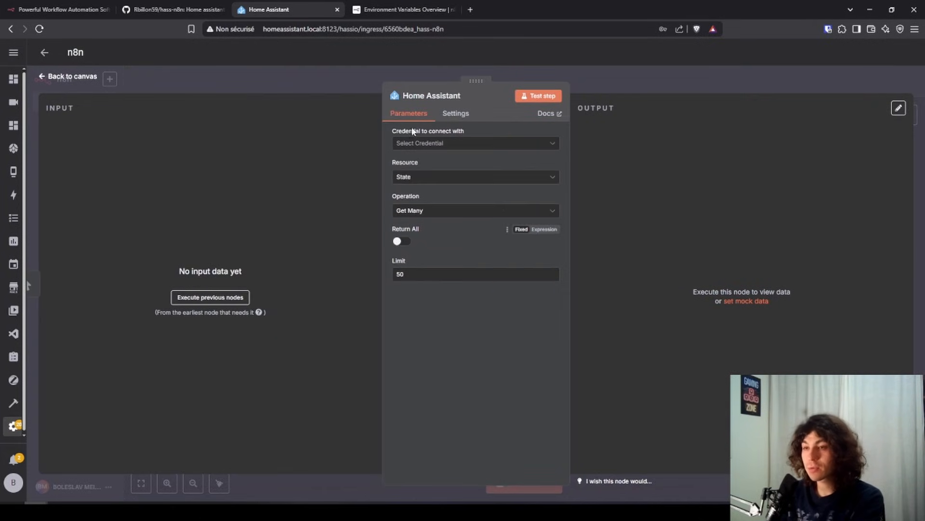
Set the Home Assistant node's resource to State and its operation to Get Many.
left_click(422, 143)
left_click(494, 143)
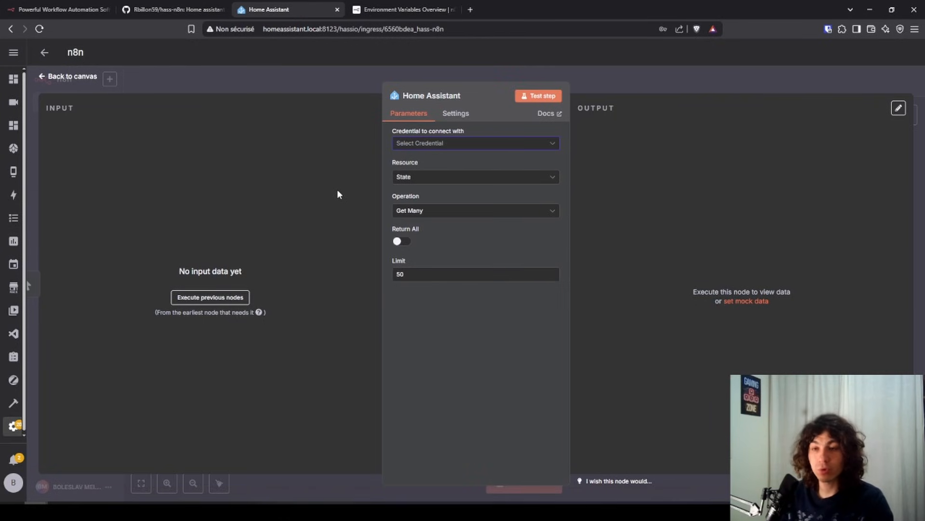
left_click(417, 179)
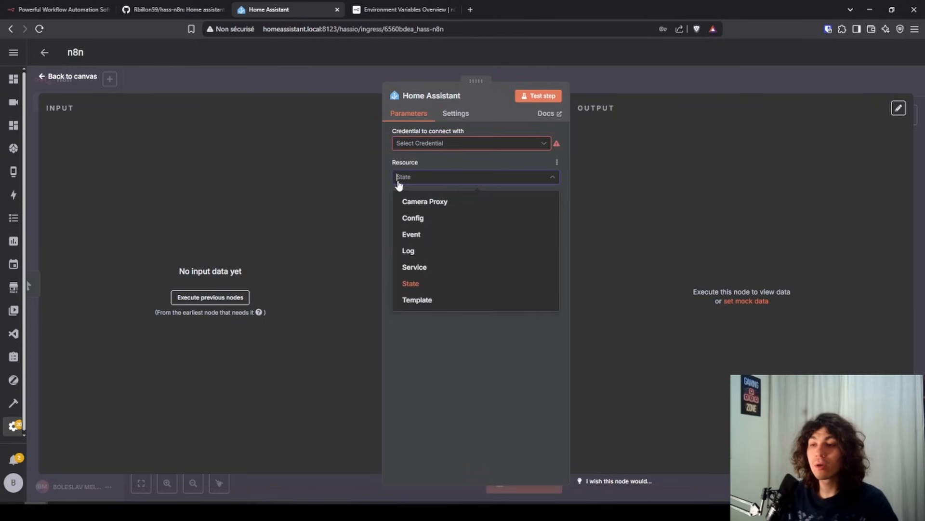
left_click(413, 285)
left_click(423, 211)
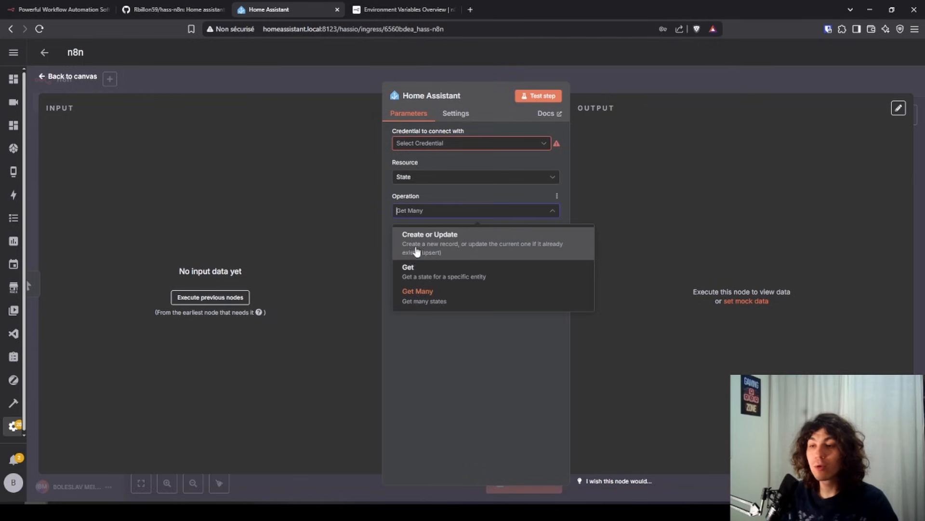
left_click(446, 299)
Set the Home Assistant node's limit to 10 and test the step.
left_click(413, 279)
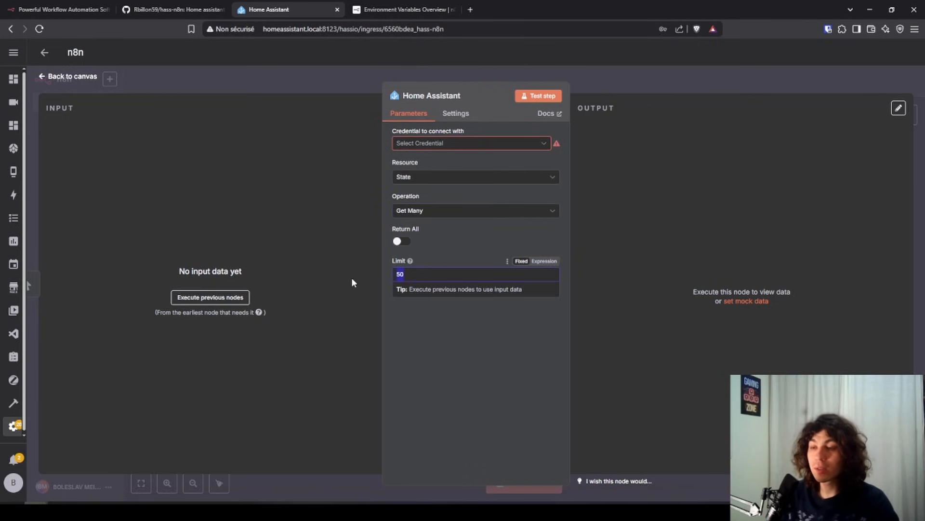
key("BackSpace")
key("BackSpace")
type("10")
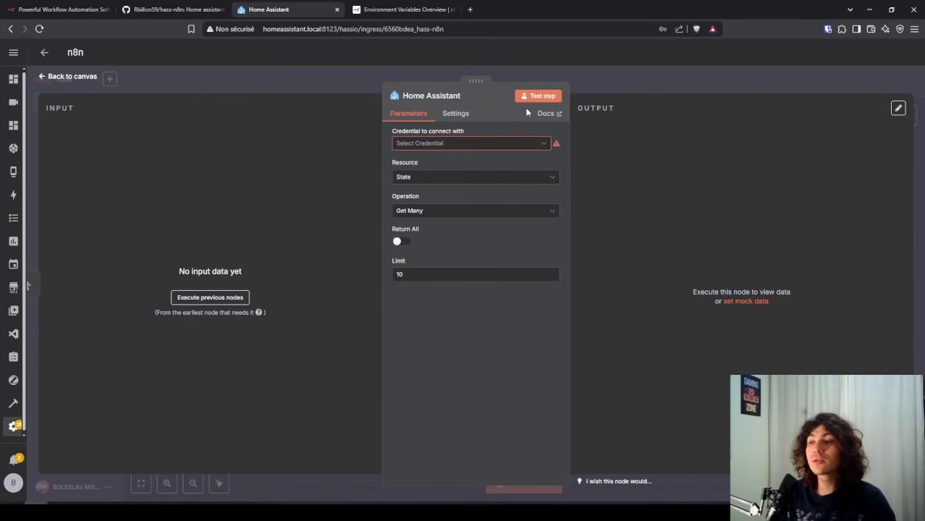
left_click(539, 96)
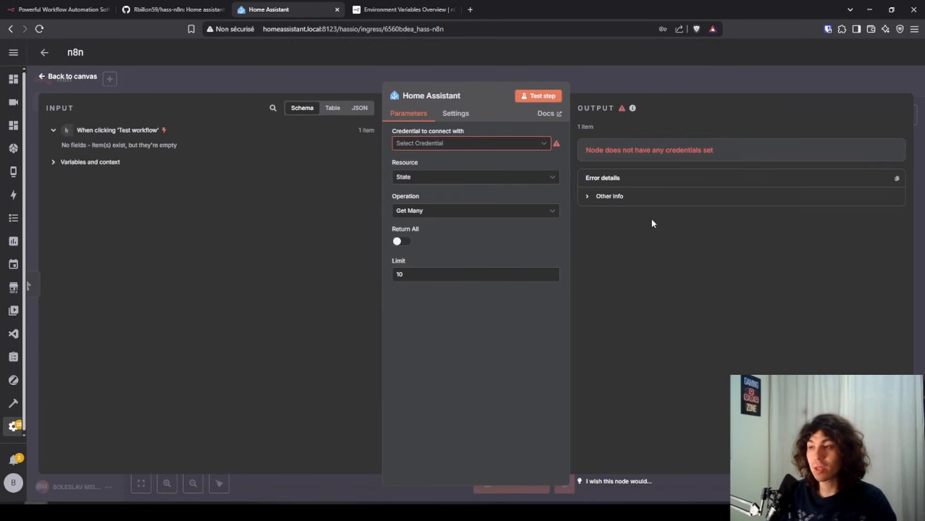
left_click(428, 145)
left_click(441, 171)
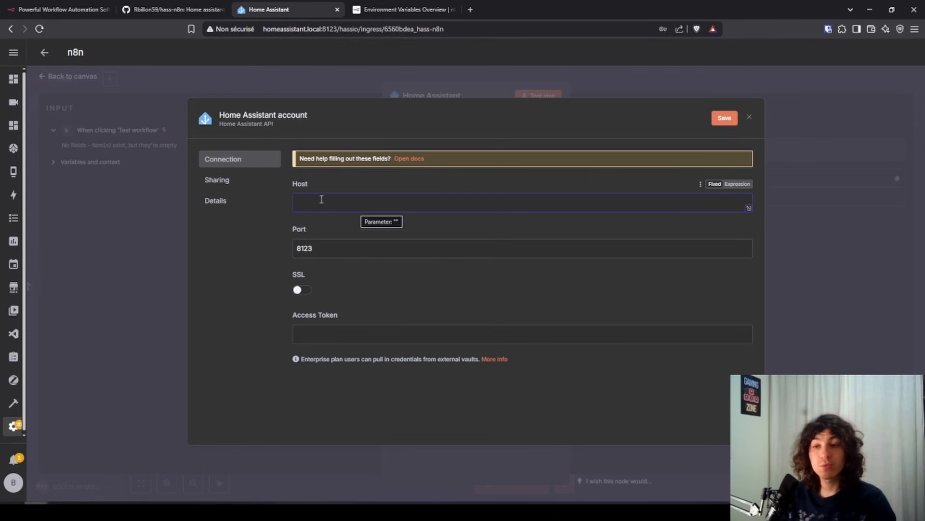
left_click(260, 29)
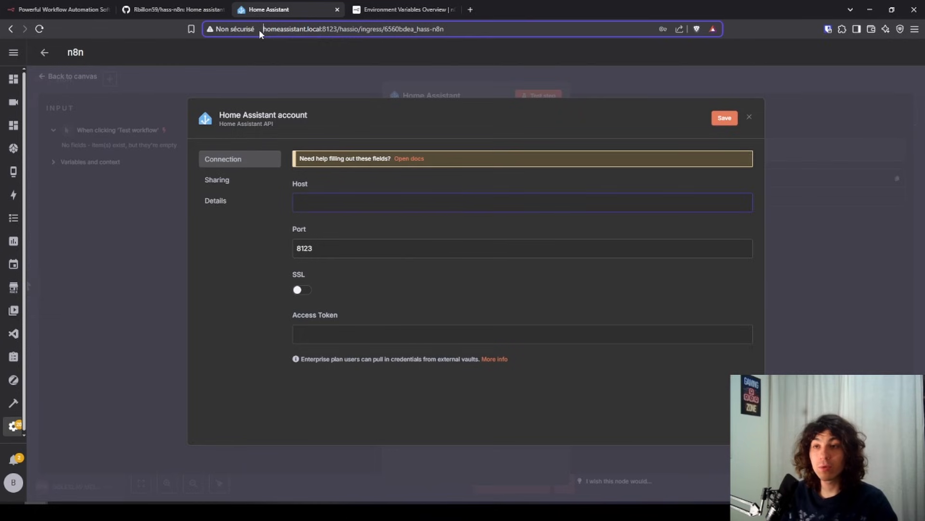
left_click_drag(325, 30, 336, 33)
key("ctrl+c")
left_click(366, 200)
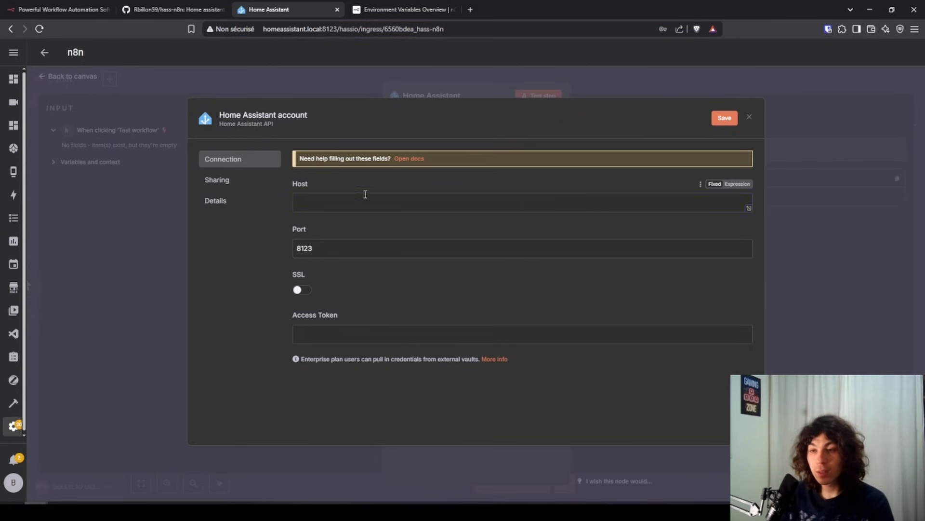
key("ctrl+v")
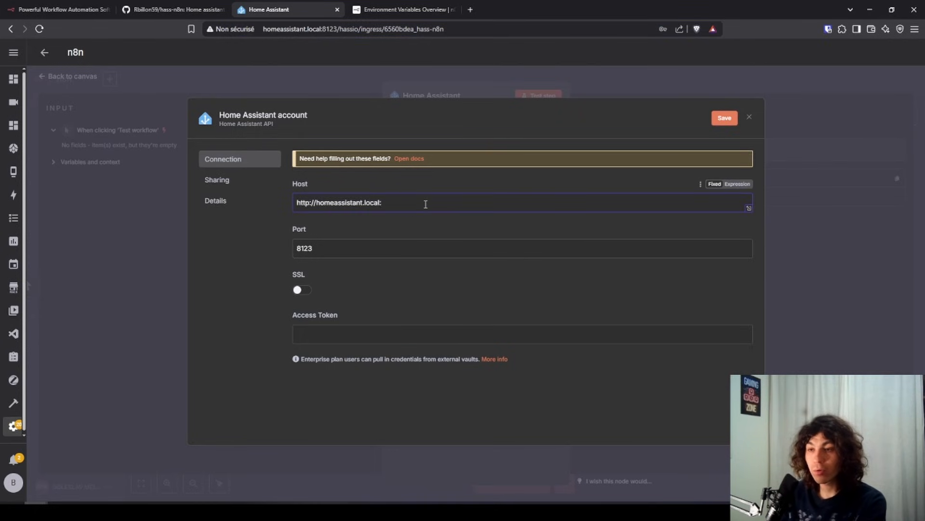
left_click(346, 276)
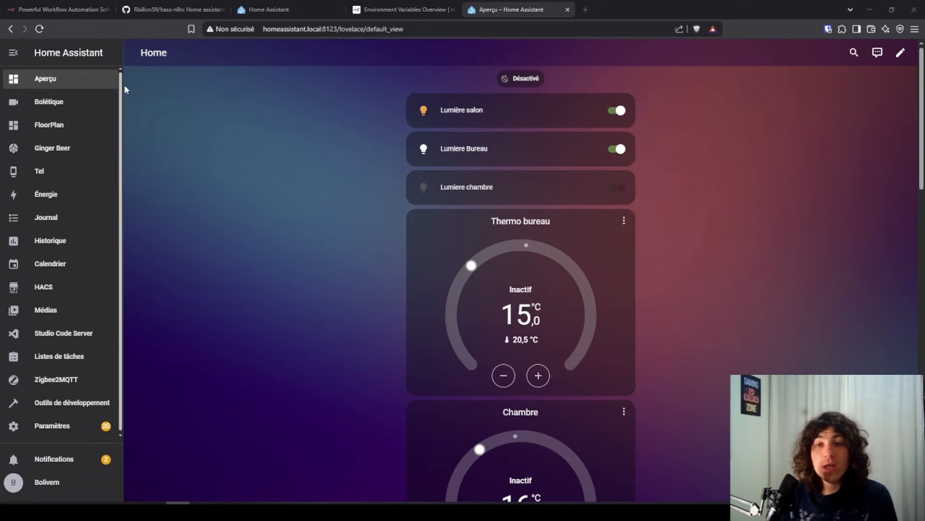
Open the Home Assistant user profile's security settings and examine the long-lived access tokens.
left_click(46, 484)
left_click(573, 52)
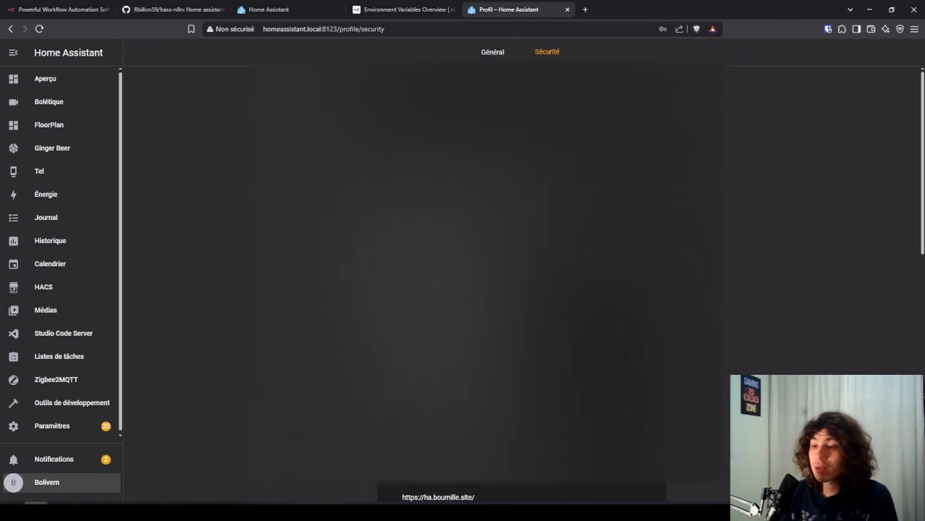
scroll(522, 289, "down", 10)
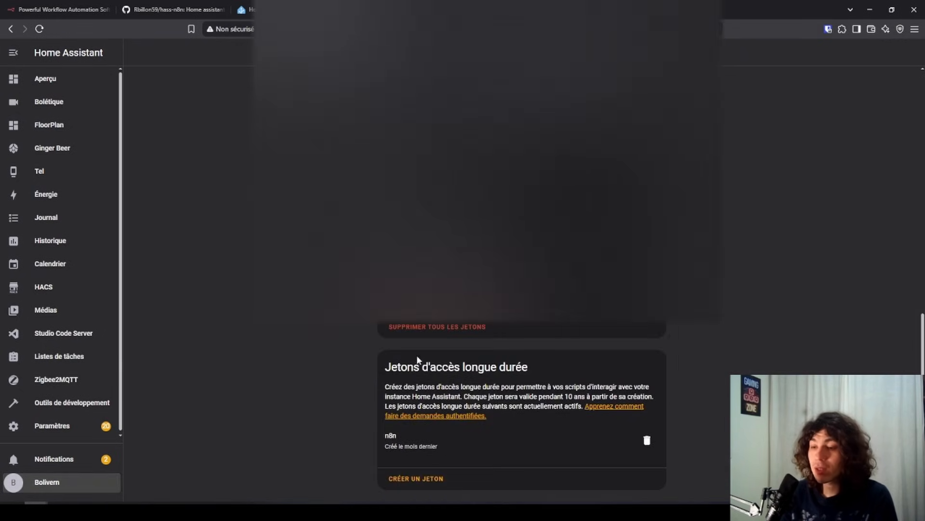
left_click_drag(385, 366, 537, 366)
left_click(537, 366)
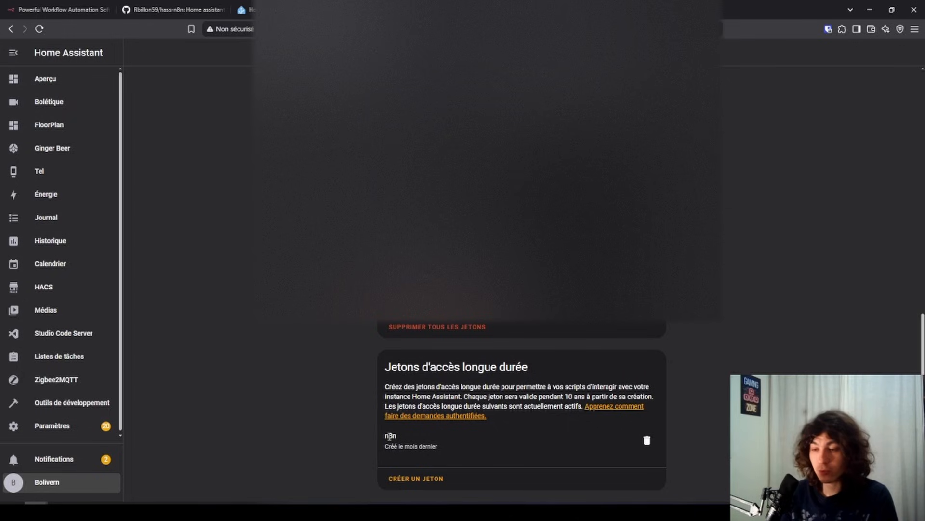
left_click_drag(390, 435, 438, 447)
left_click(442, 445)
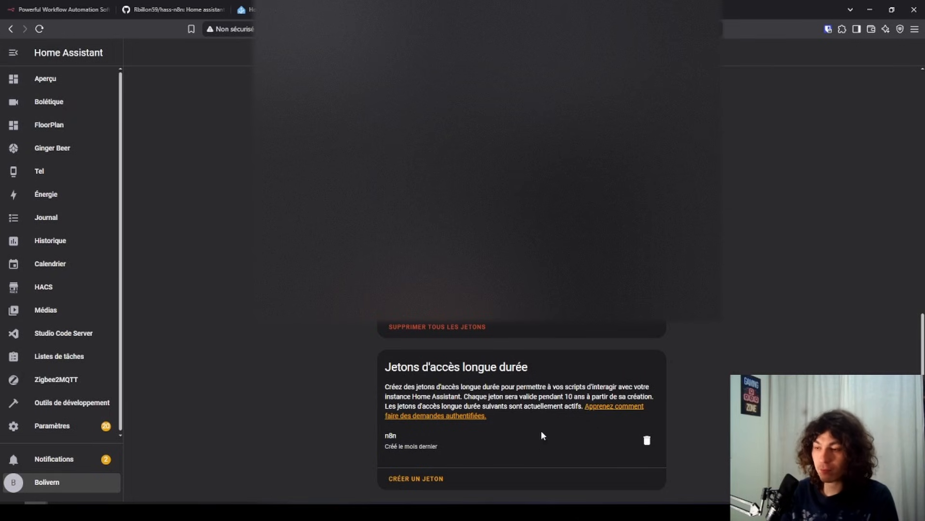
Create a long-lived access token named "n8n test" and copy it.
left_click(419, 478)
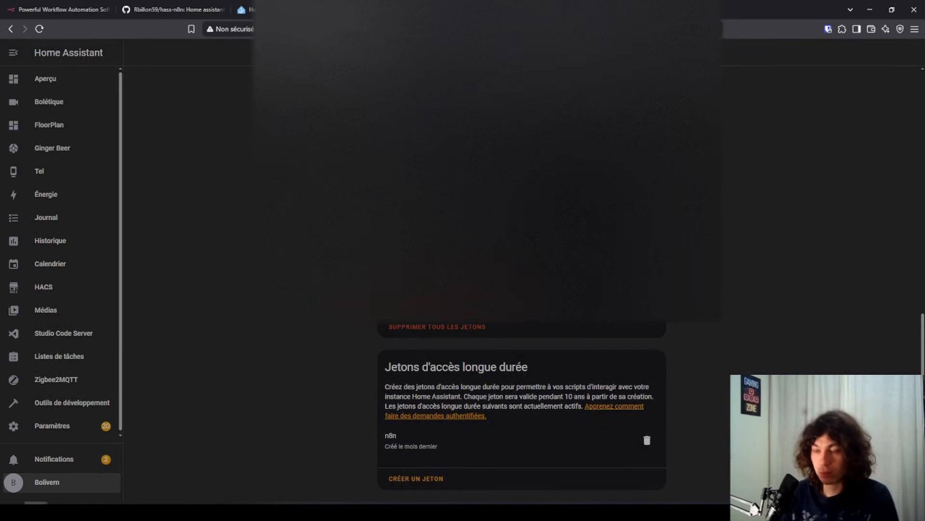
type("n8n test")
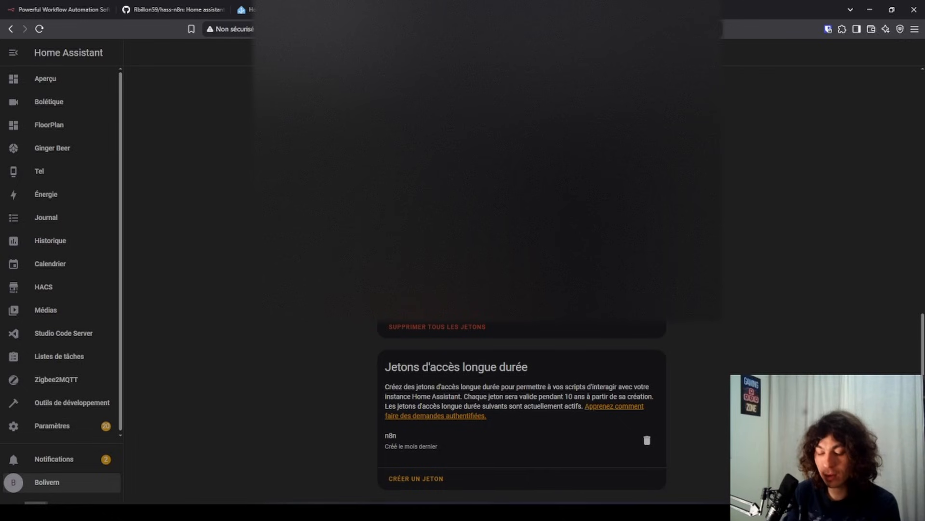
key("Return")
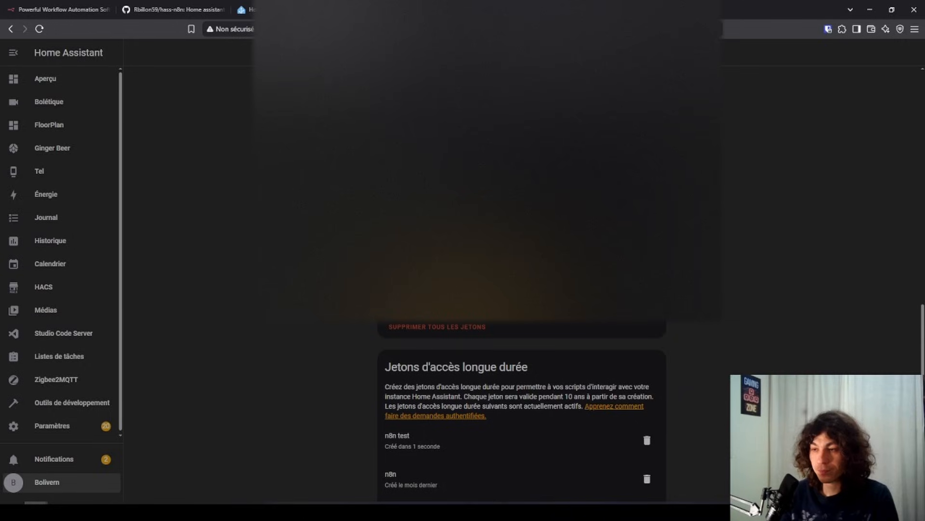
left_click(536, 268)
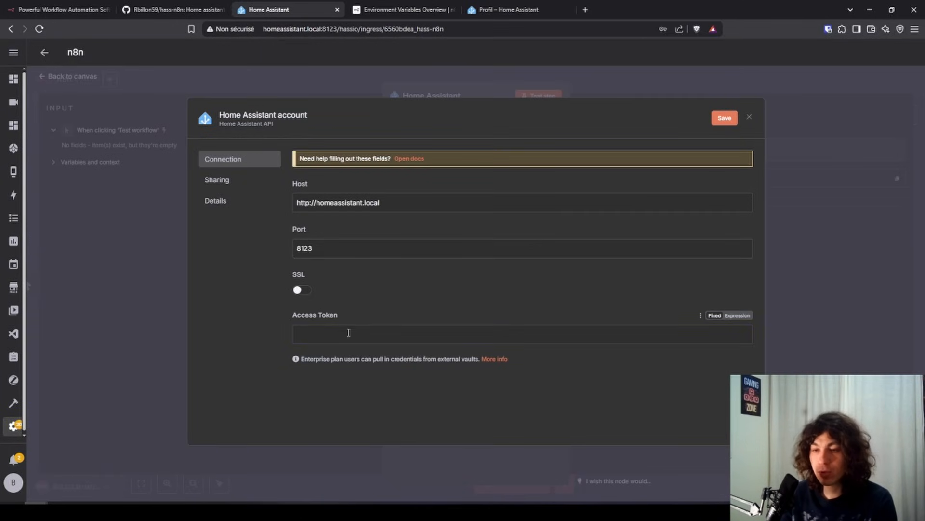
Paste the access token into the n8n credential, change the host to homeassistant.local, and save the credential.
left_click(349, 334)
key("ctrl+v")
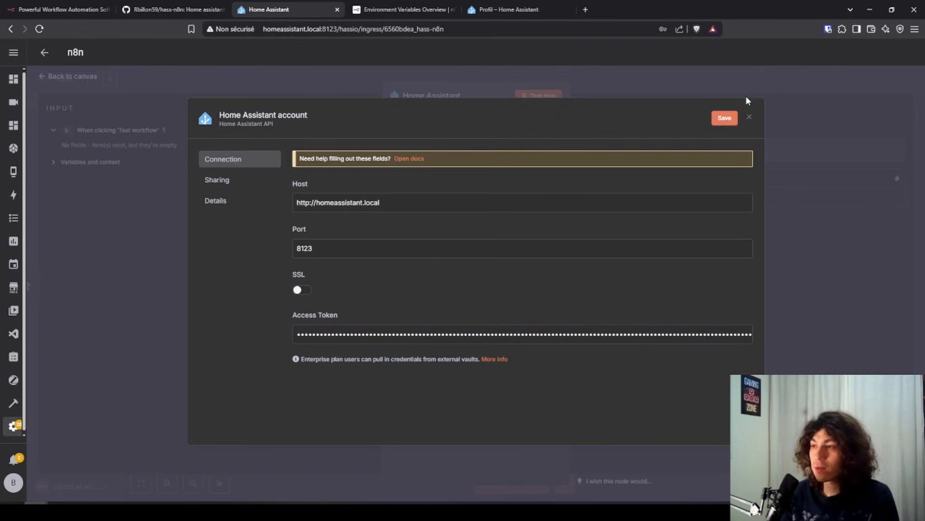
left_click(725, 119)
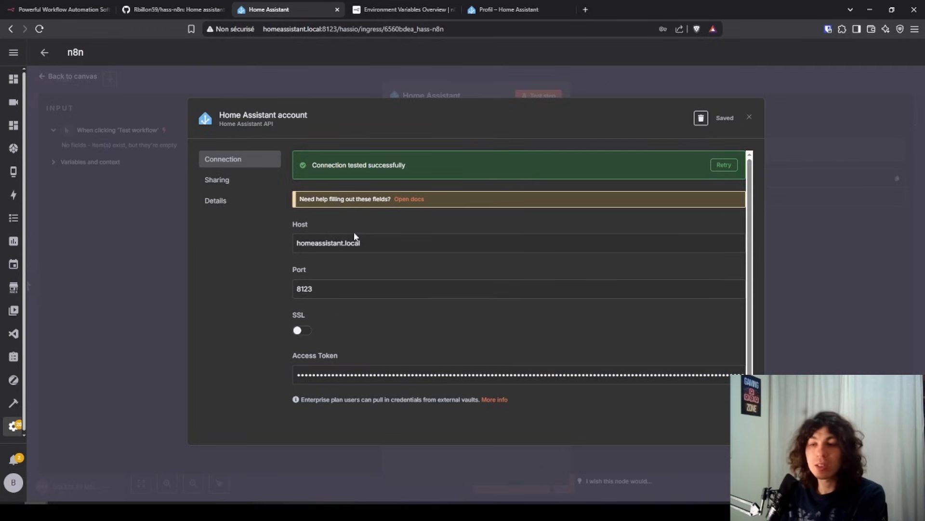
left_click(313, 247)
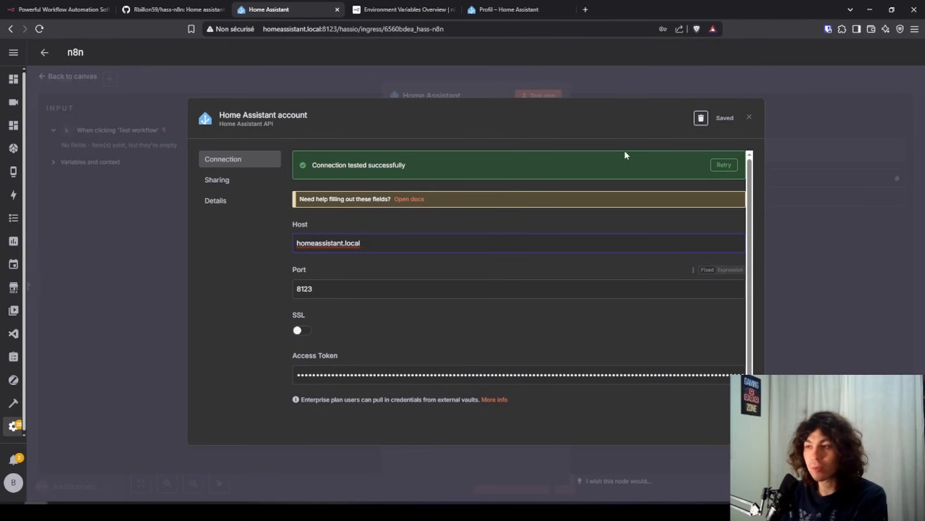
left_click_drag(311, 165, 423, 168)
left_click(425, 168)
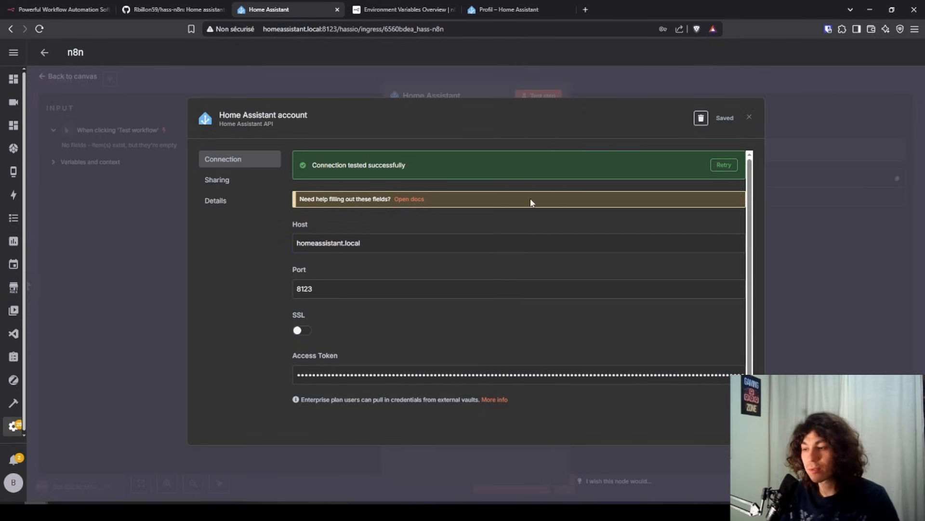
Close the credential, decline the browser's password update, and test the Home Assistant node.
left_click(749, 118)
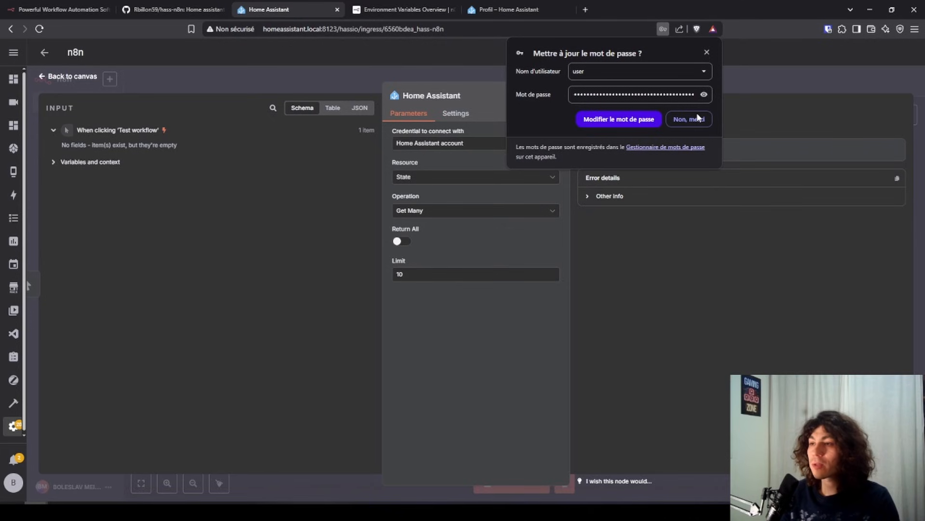
left_click(678, 121)
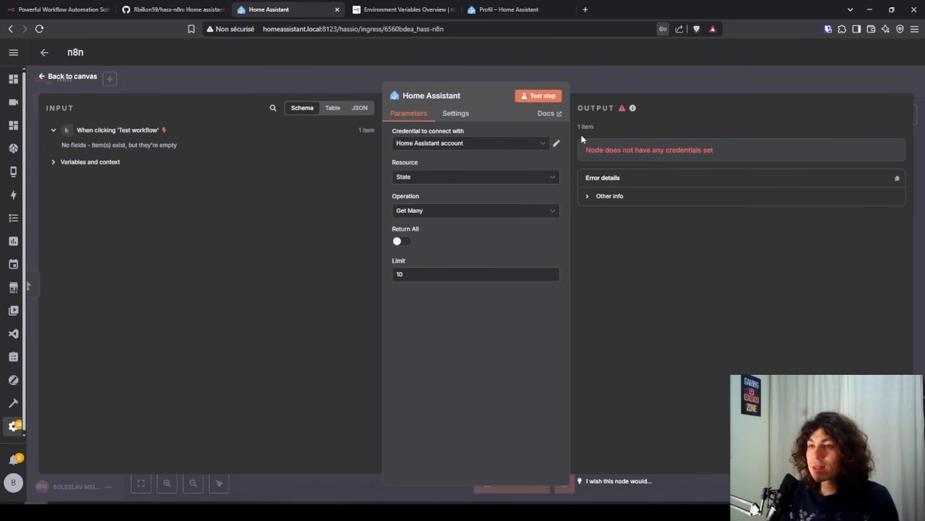
left_click(539, 96)
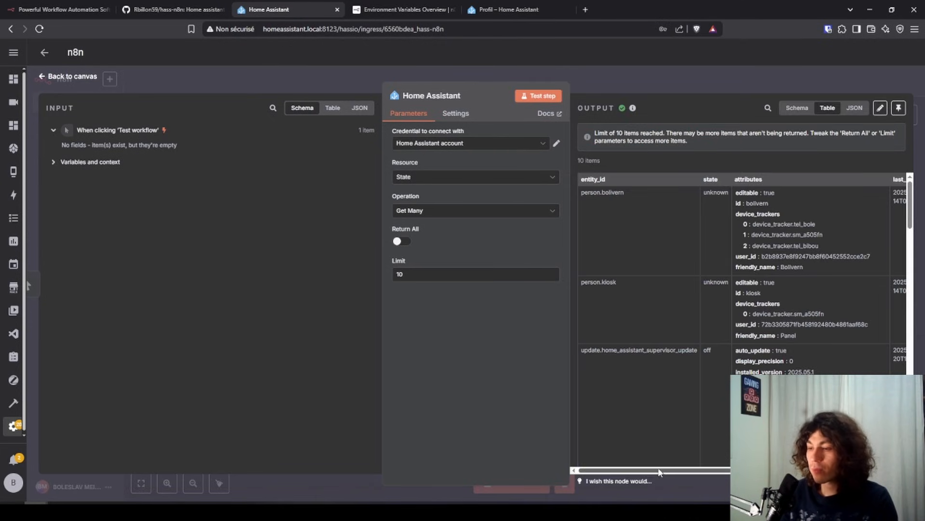
Examine the entity states and attributes returned by the Home Assistant node, and return to the workflow canvas.
mouse_move(661, 471)
left_mouse_down()
mouse_move(701, 475)
mouse_move(658, 471)
left_mouse_up()
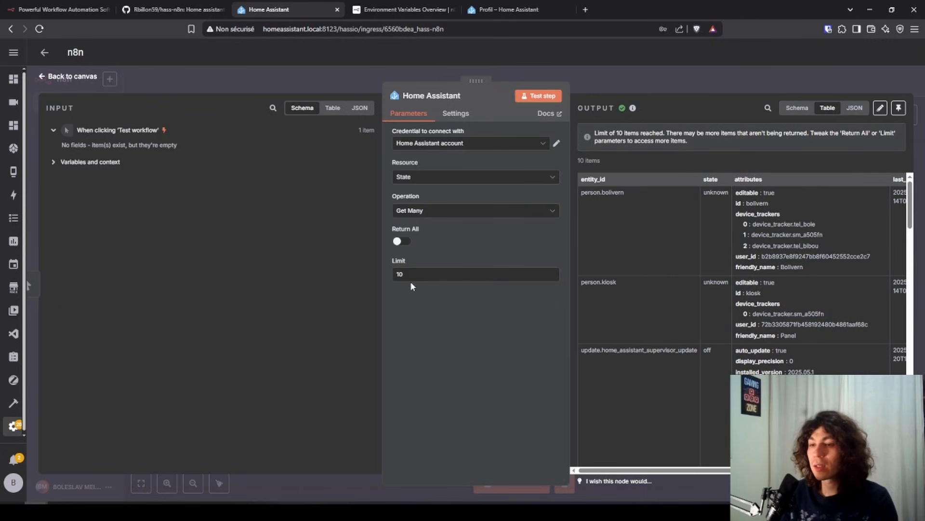
left_click_drag(410, 276, 366, 274)
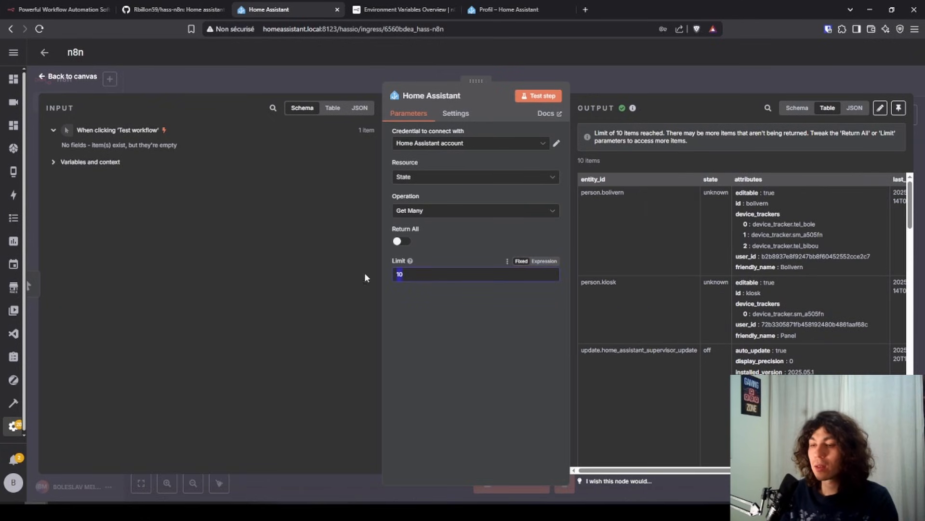
left_click(600, 192)
scroll(609, 250, "down", 2)
double_click(607, 234)
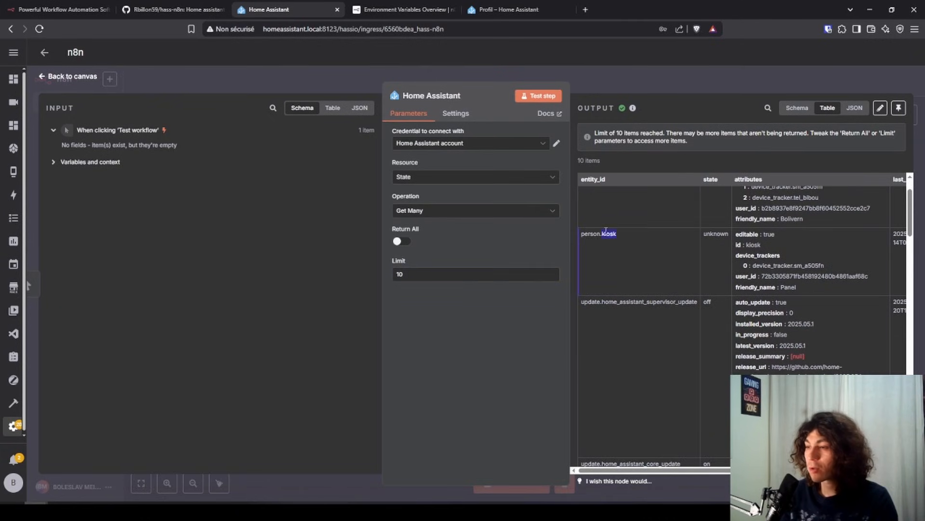
left_click_drag(670, 470, 616, 476)
scroll(635, 343, "down", 15)
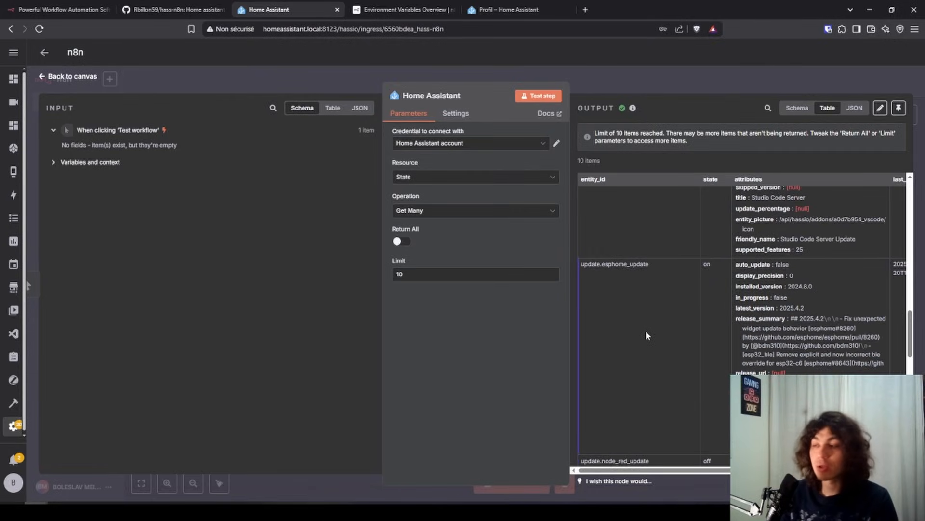
left_click(77, 78)
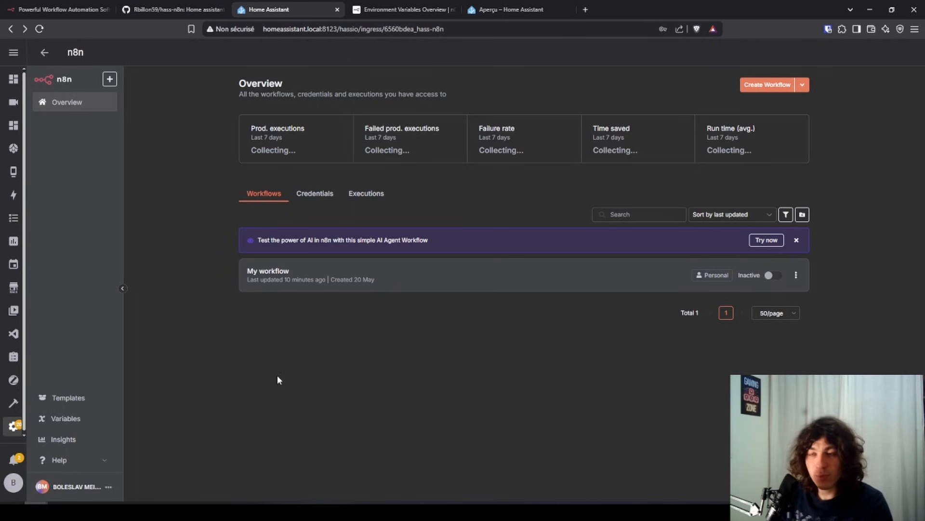
Open the n8n add-on's configuration in Home Assistant and show its disabled network ports.
left_click(13, 426)
left_click(394, 359)
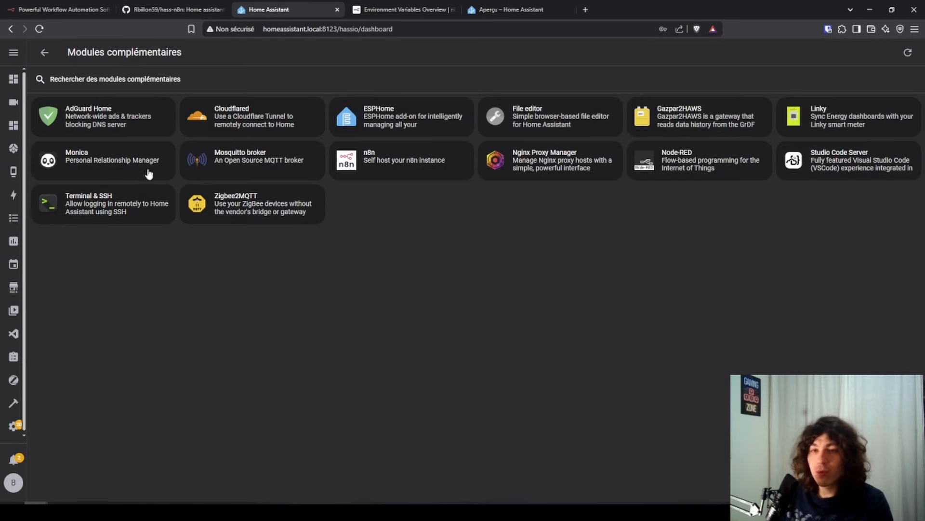
left_click(458, 163)
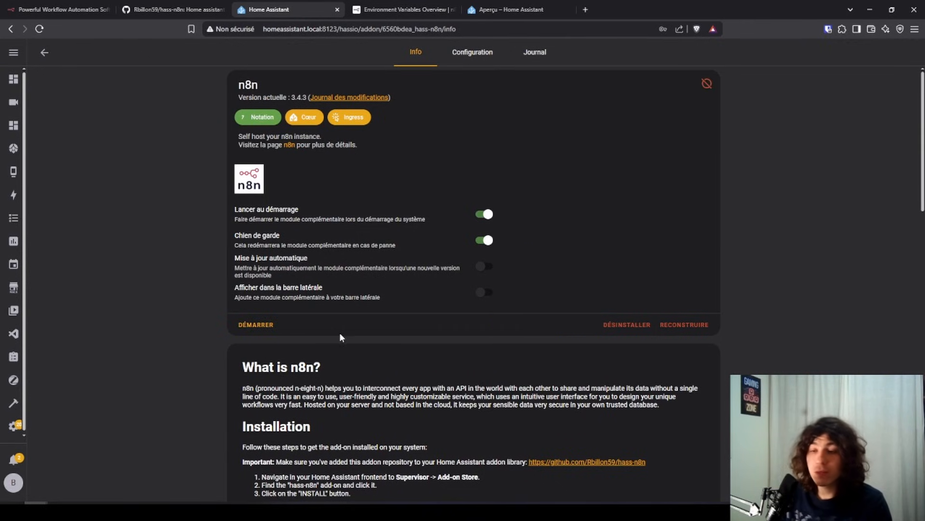
left_click(483, 68)
left_click(244, 331)
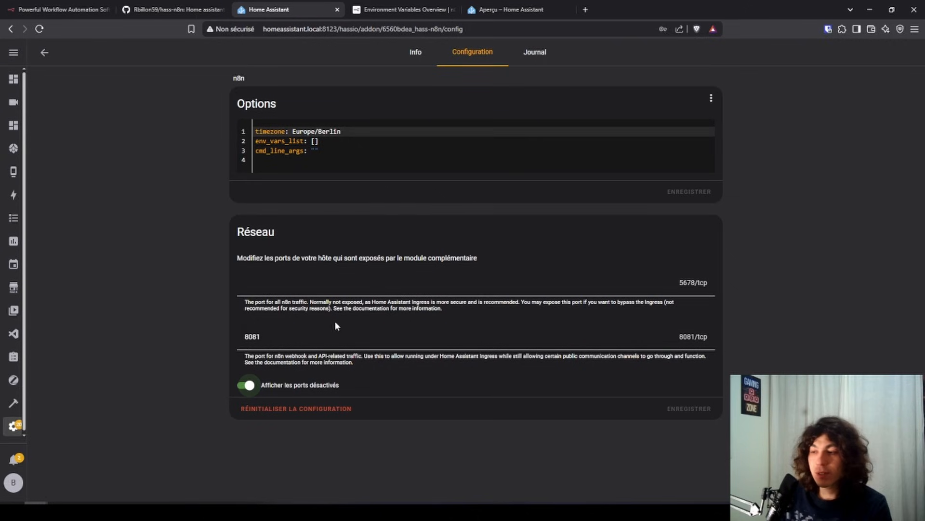
Enter 5678 as the host port for the n8n add-on's 5678/tcp traffic.
left_click(275, 287)
type("5678")
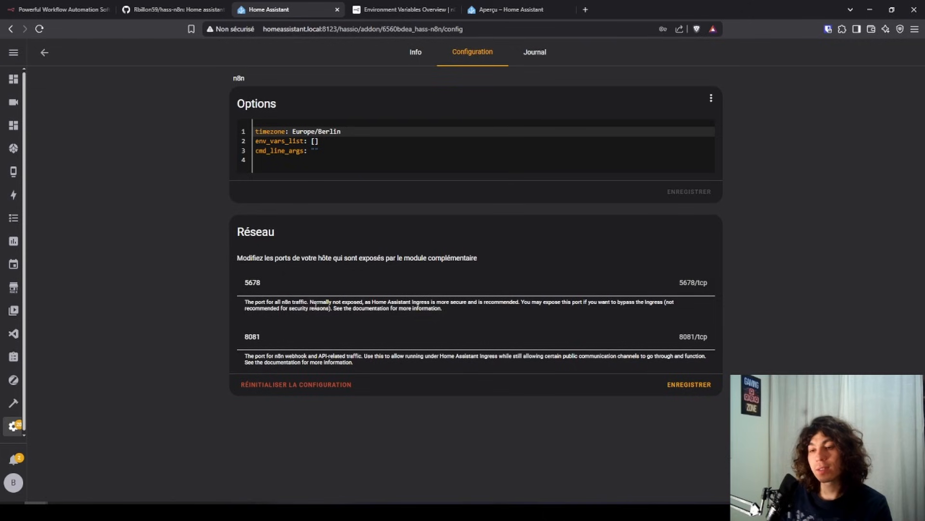
double_click(256, 284)
left_click(463, 312)
double_click(259, 285)
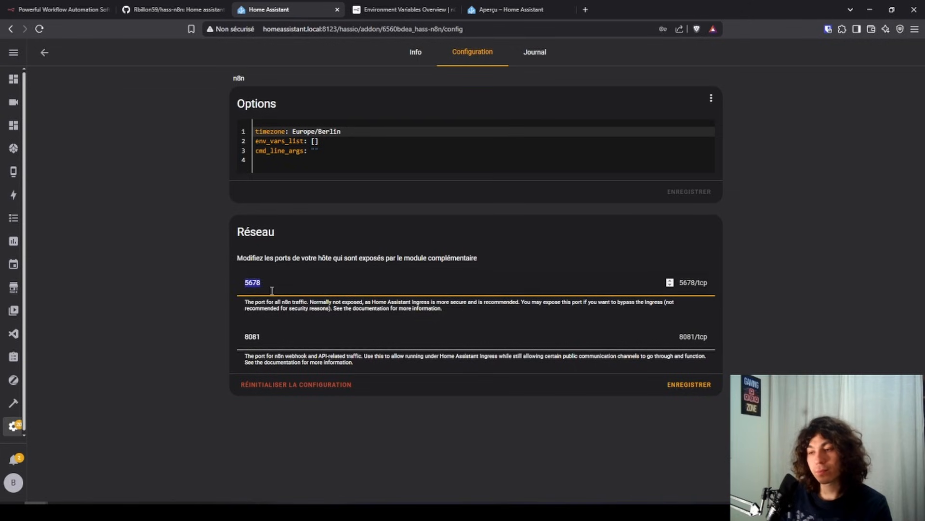
left_click(248, 305)
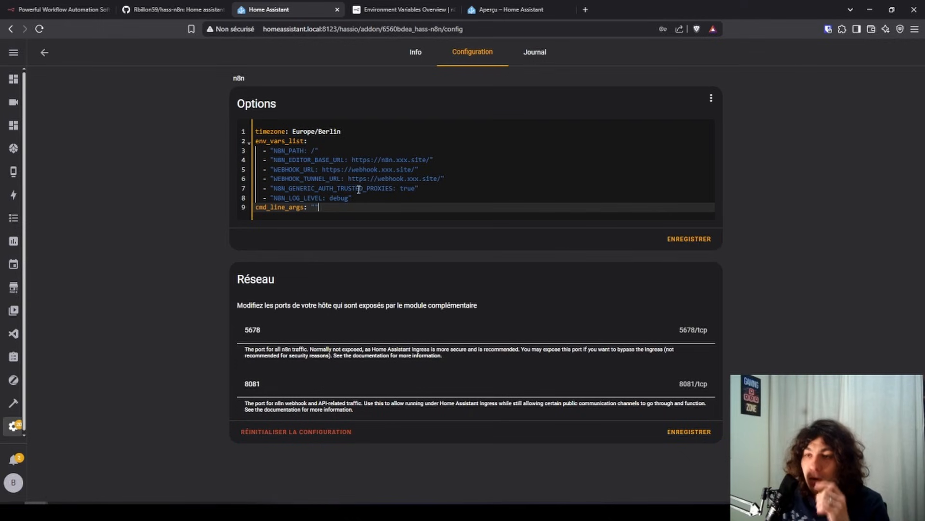
Examine the n8n add-on's environment variables, especially the subdomain, domain and extension in the editor base URL.
double_click(401, 159)
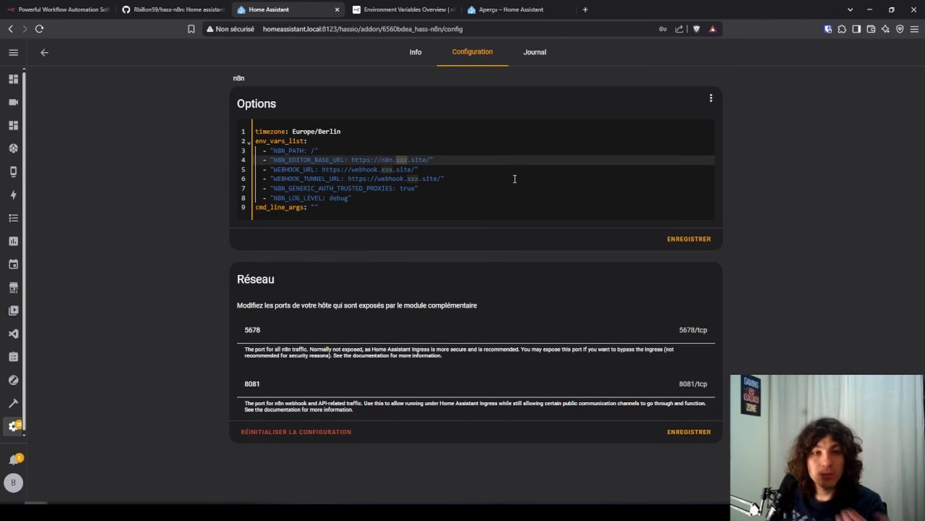
double_click(418, 159)
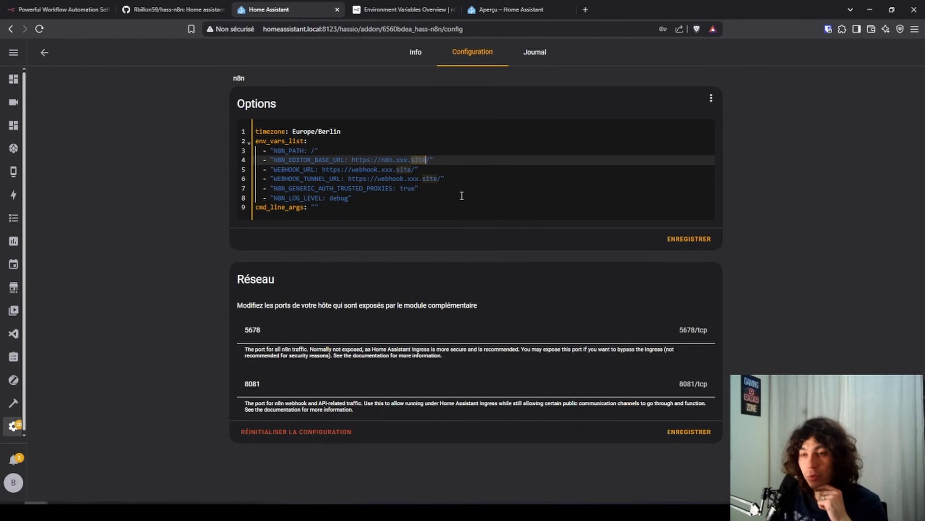
left_click(372, 166)
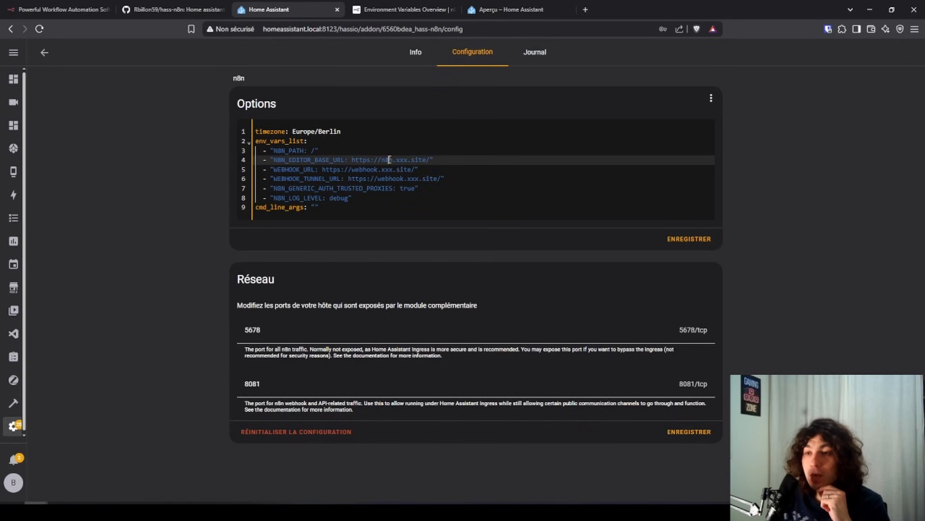
double_click(388, 159)
double_click(402, 159)
double_click(418, 160)
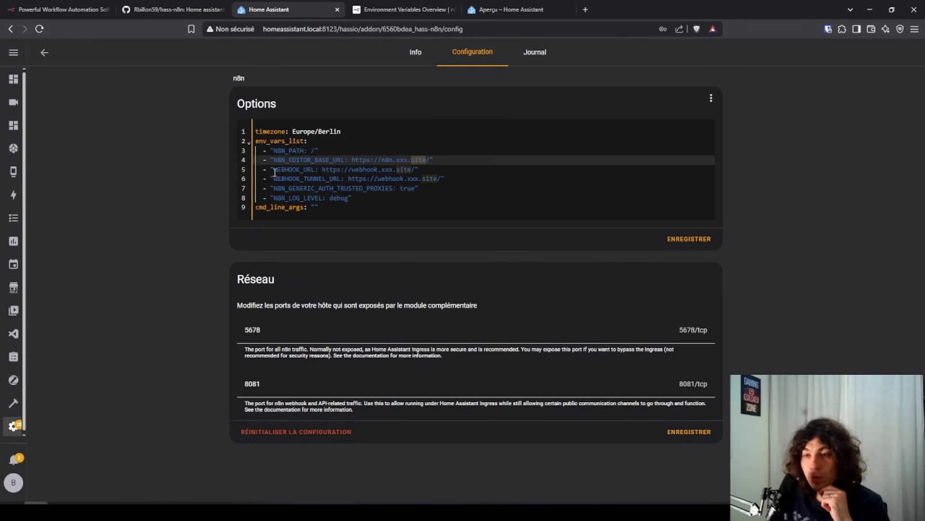
left_click_drag(353, 199, 261, 151)
left_click(341, 199)
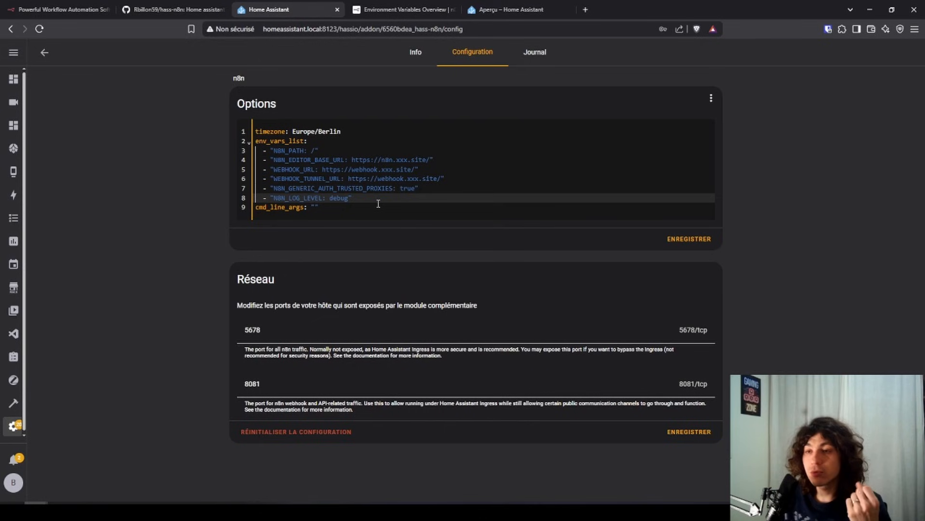
Save the n8n add-on's options and network configuration, and decline restarting the add-on.
left_click(667, 248)
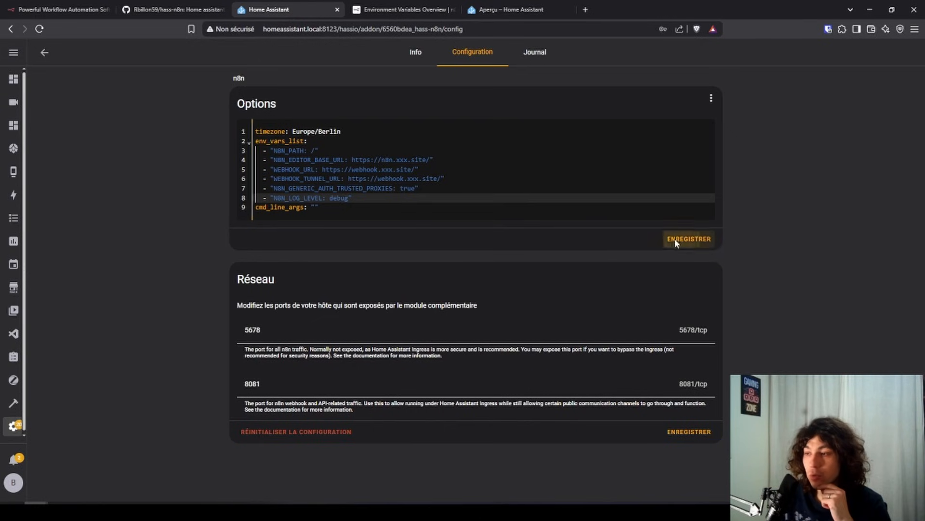
left_click(681, 470)
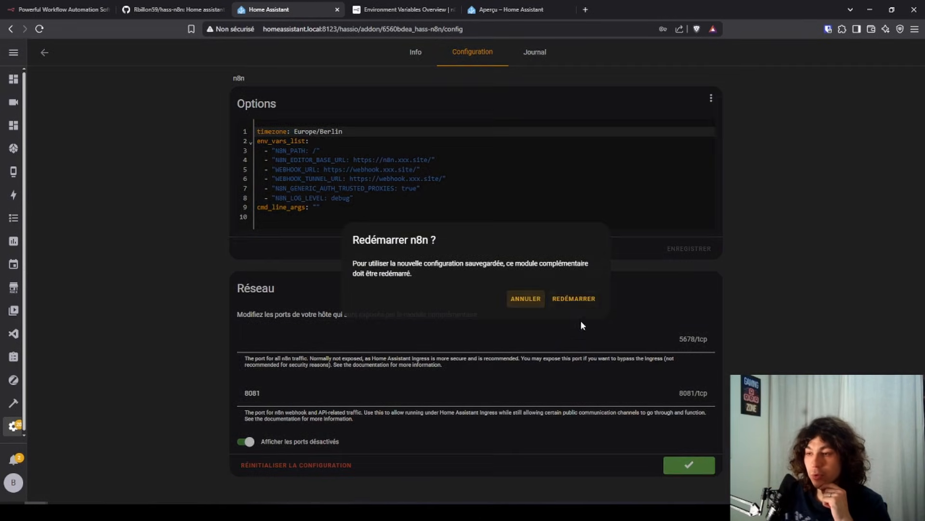
left_click(511, 300)
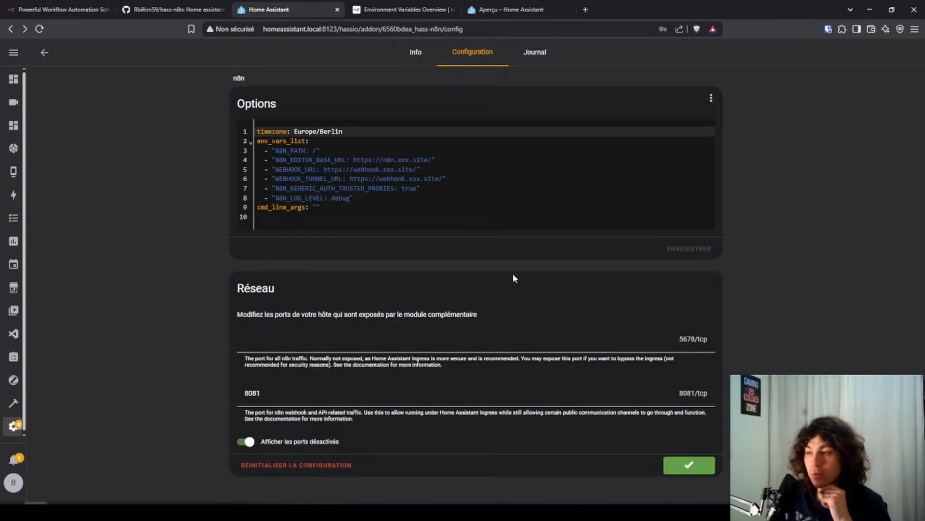
Open the Cloudflared add-on's configuration and examine the domain names used by the additional webhook and n8n hosts.
left_click(418, 53)
left_click(48, 54)
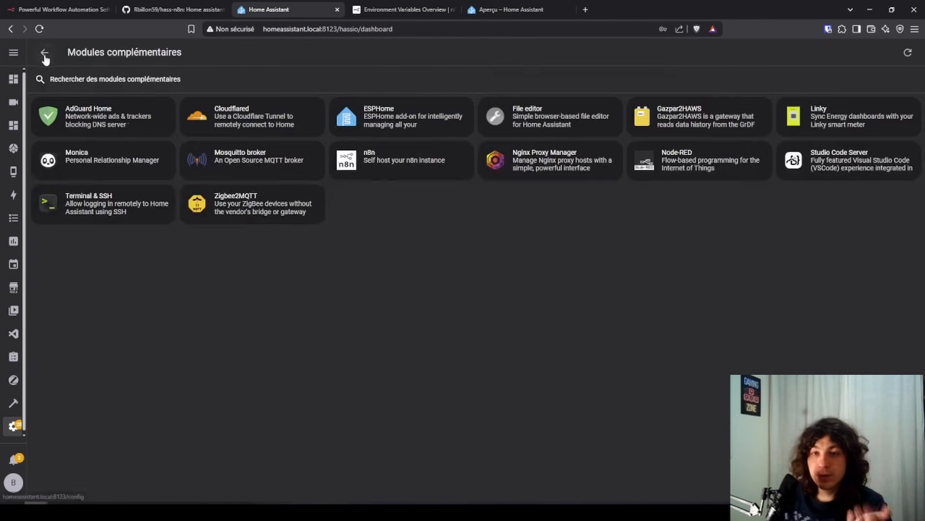
left_click(228, 116)
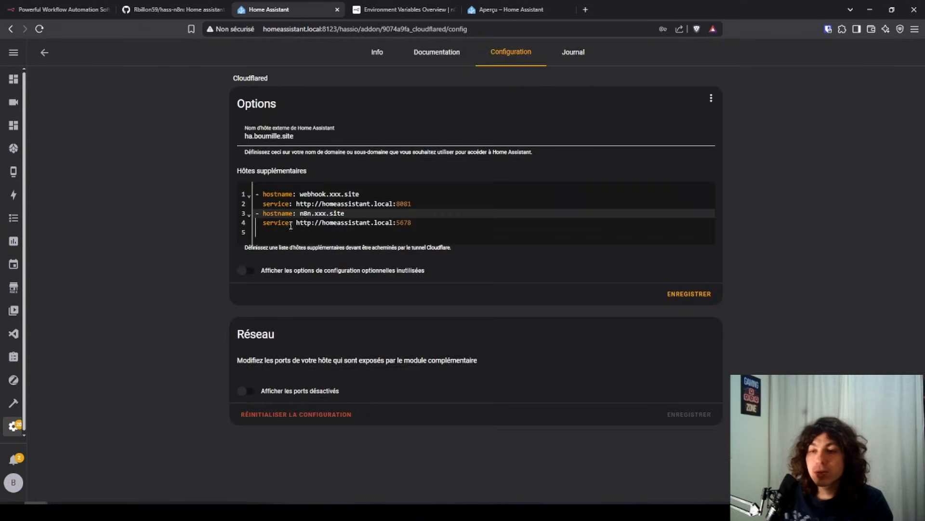
double_click(334, 194)
double_click(325, 213)
double_click(341, 213)
double_click(352, 194)
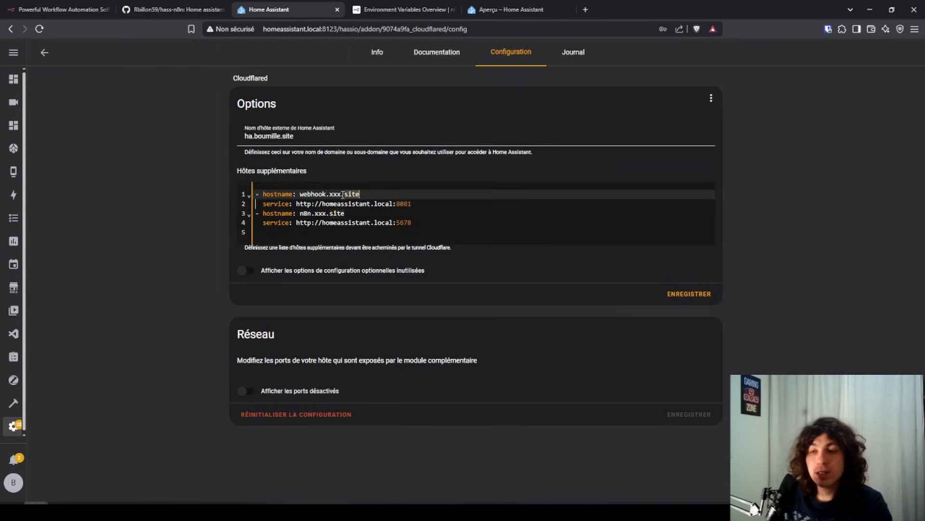
double_click(340, 194)
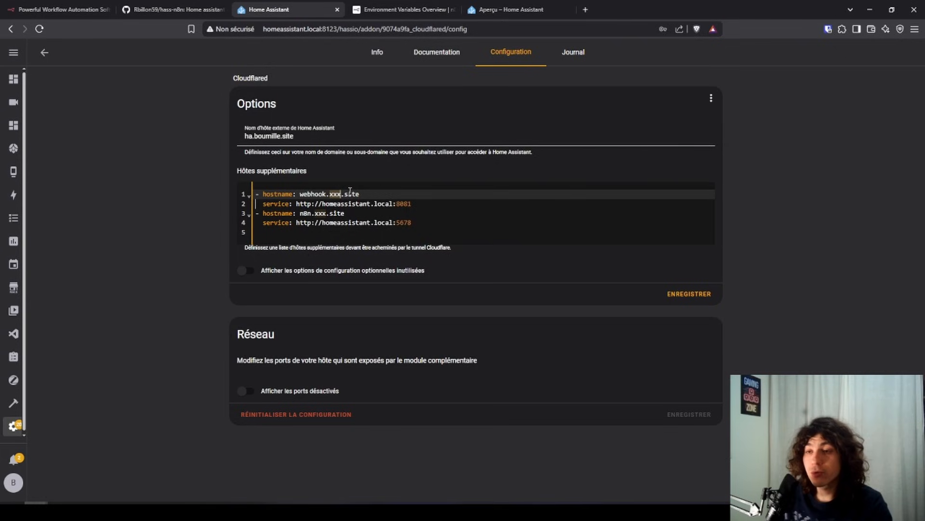
double_click(352, 194)
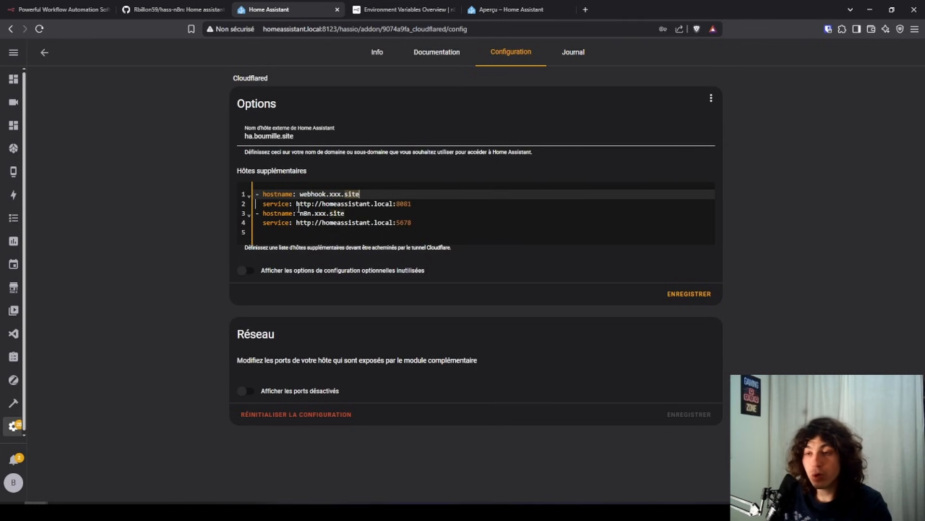
left_click(351, 219)
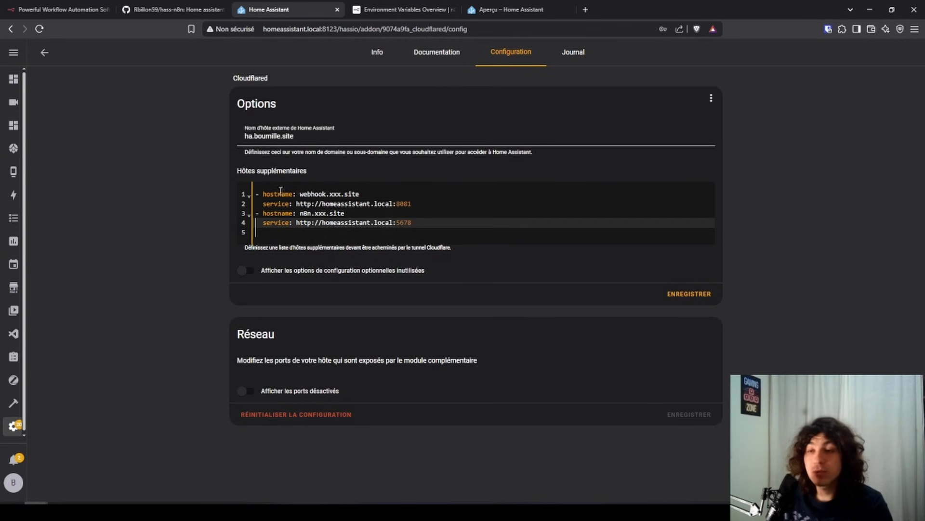
Examine how the additional webhook and n8n hostnames map to their local Home Assistant services and ports.
double_click(315, 196)
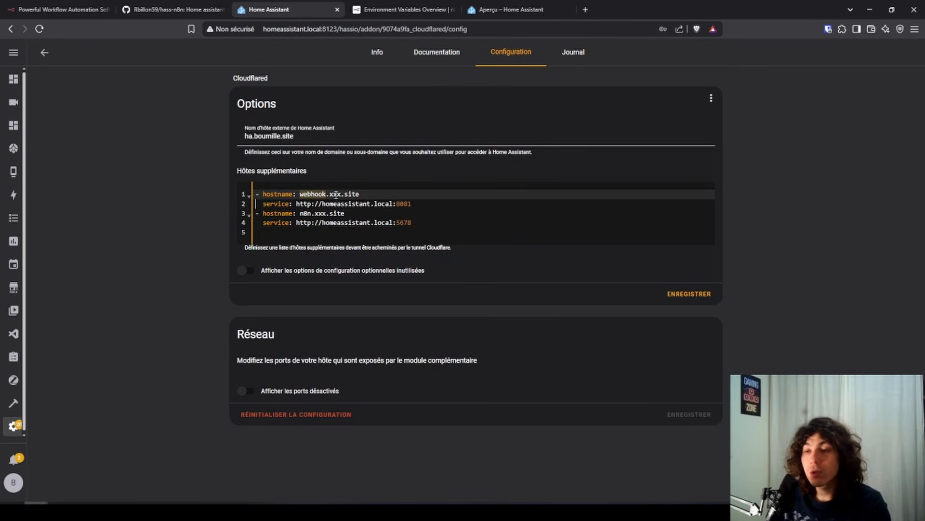
double_click(336, 195)
double_click(346, 195)
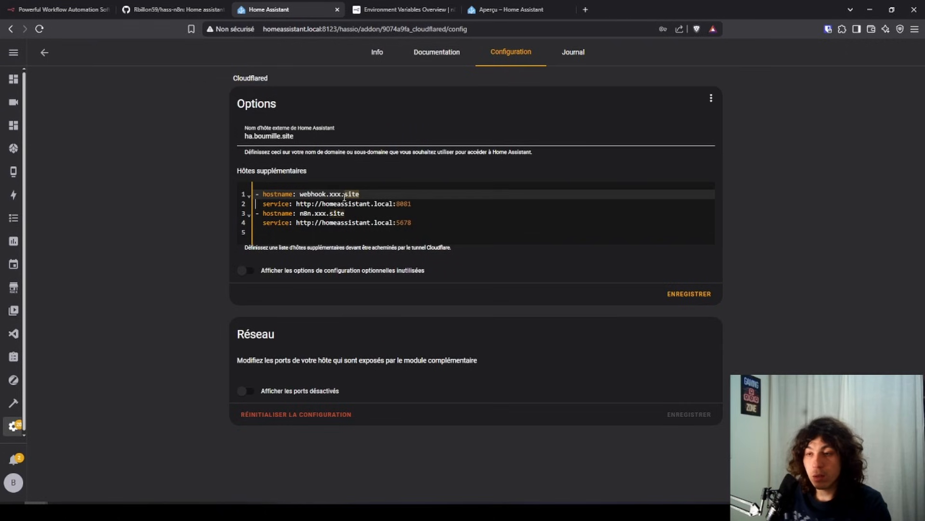
double_click(405, 204)
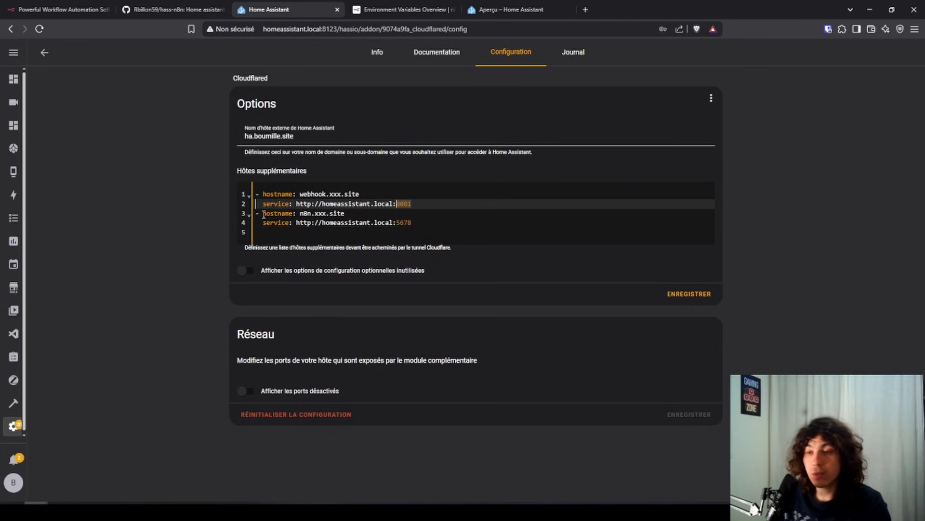
left_click_drag(417, 222, 242, 215)
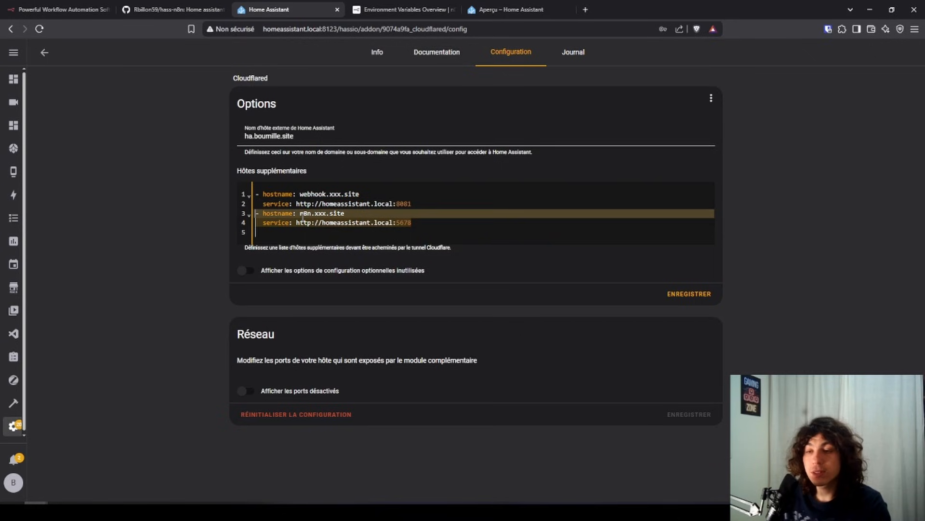
left_click(303, 216)
double_click(307, 213)
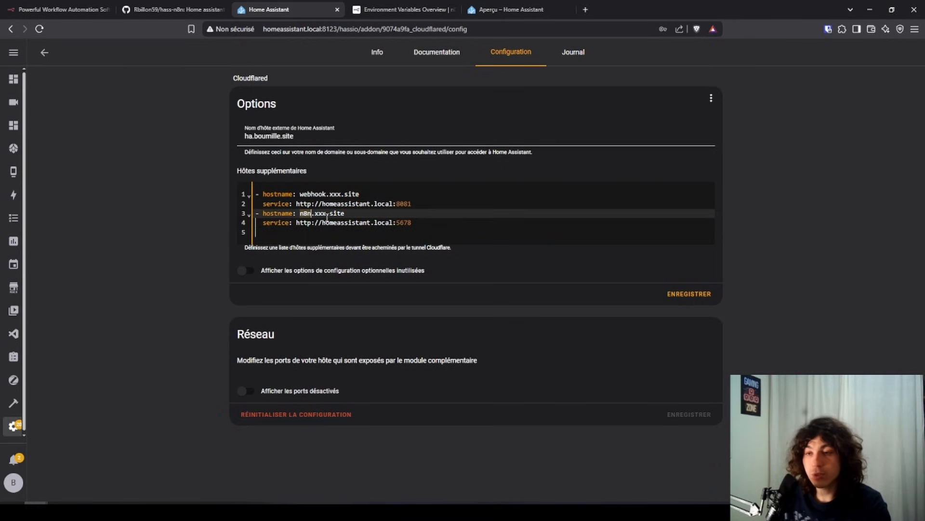
left_click(307, 222)
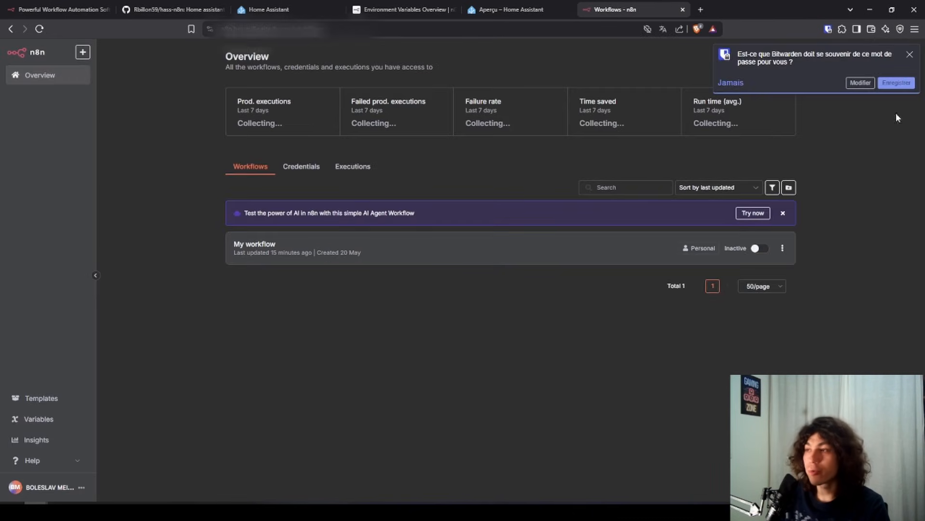
Dismiss the password-saving prompt in the externally accessed n8n and test the workflow named My workflow.
left_click(909, 54)
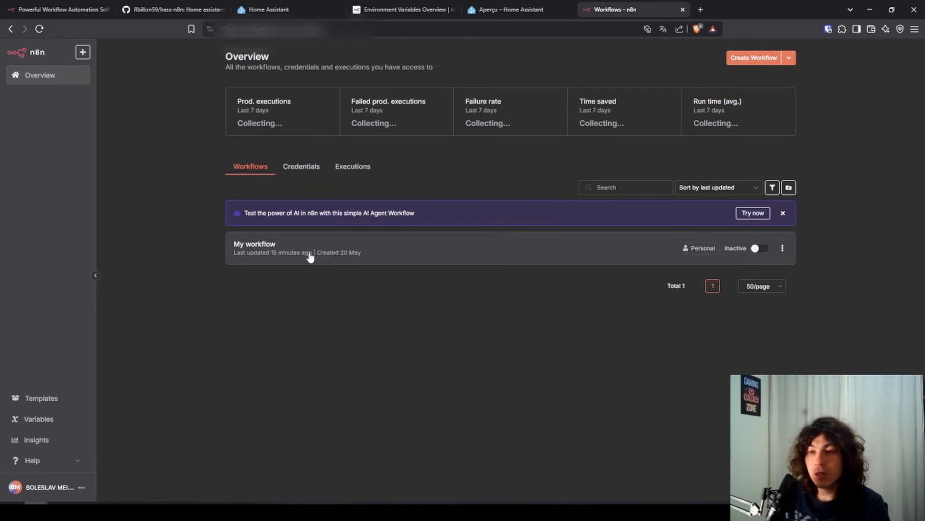
left_click(279, 247)
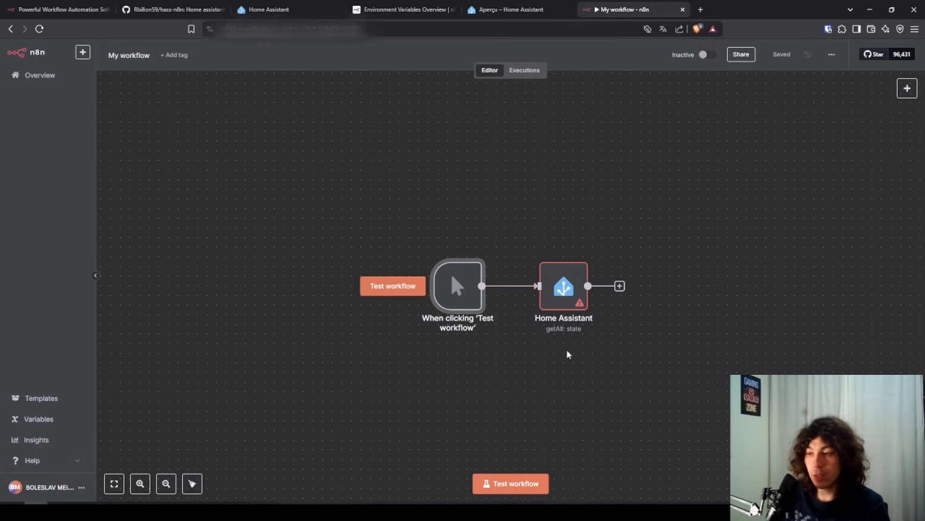
left_click(511, 483)
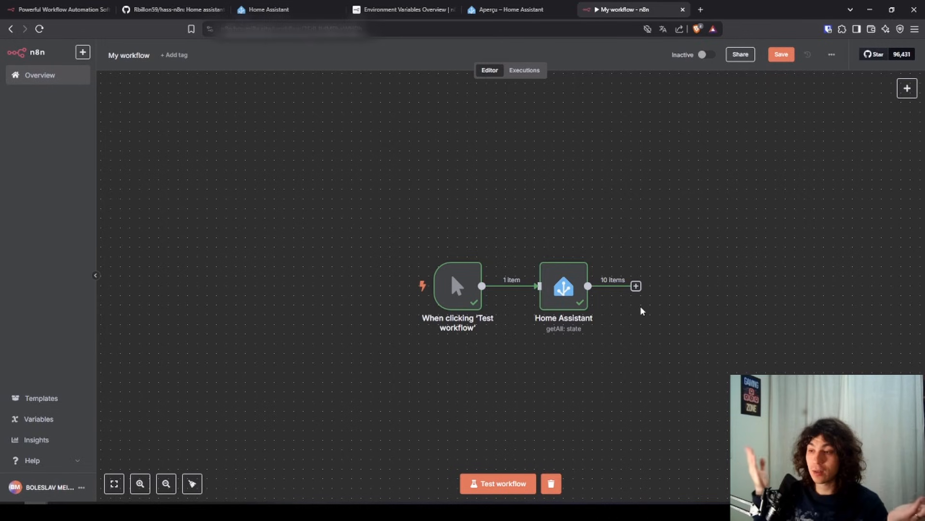
Browse the AI nodes that can follow the Home Assistant node, and close the node list without adding one.
left_click(637, 286)
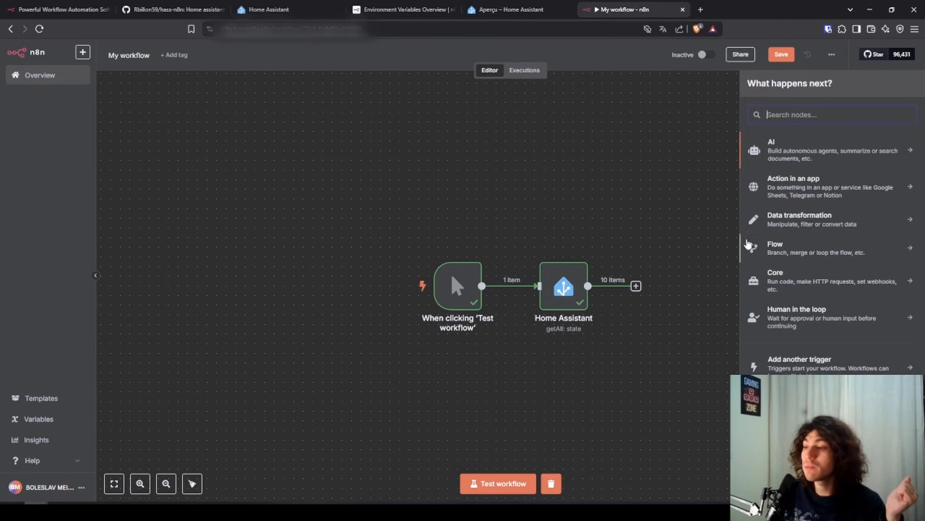
left_click(804, 154)
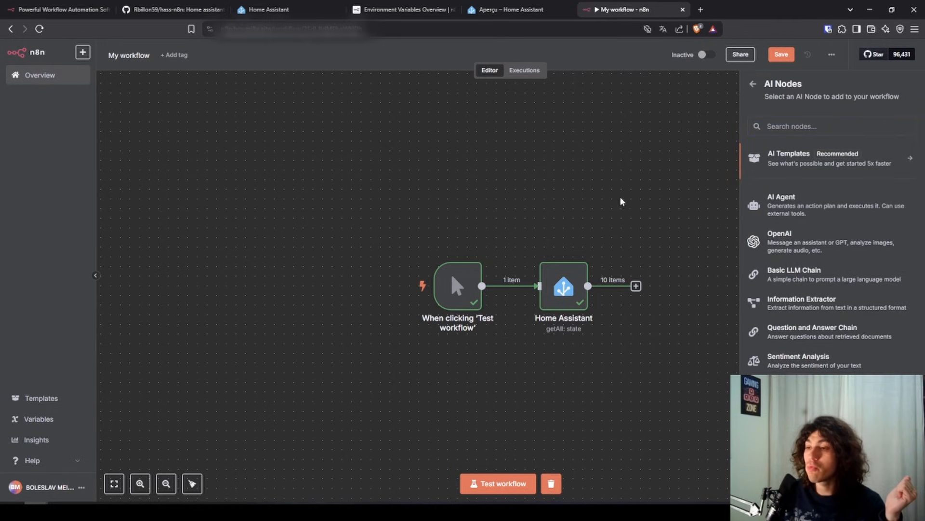
left_click_drag(512, 197, 394, 195)
left_click(394, 196)
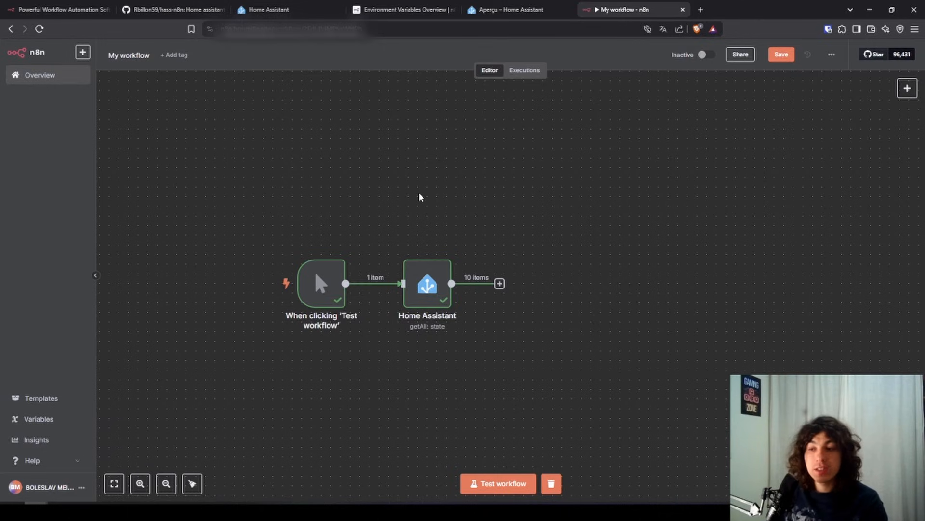